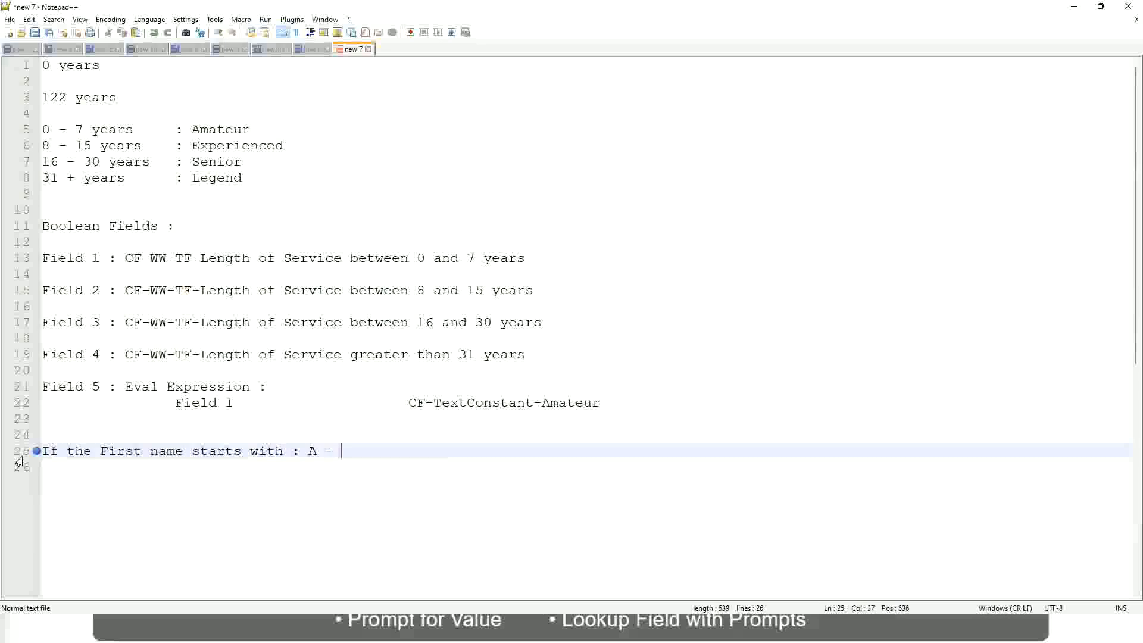
Complete the first-name rule on line 25 with the range A - G and the result A Listers
type("G")
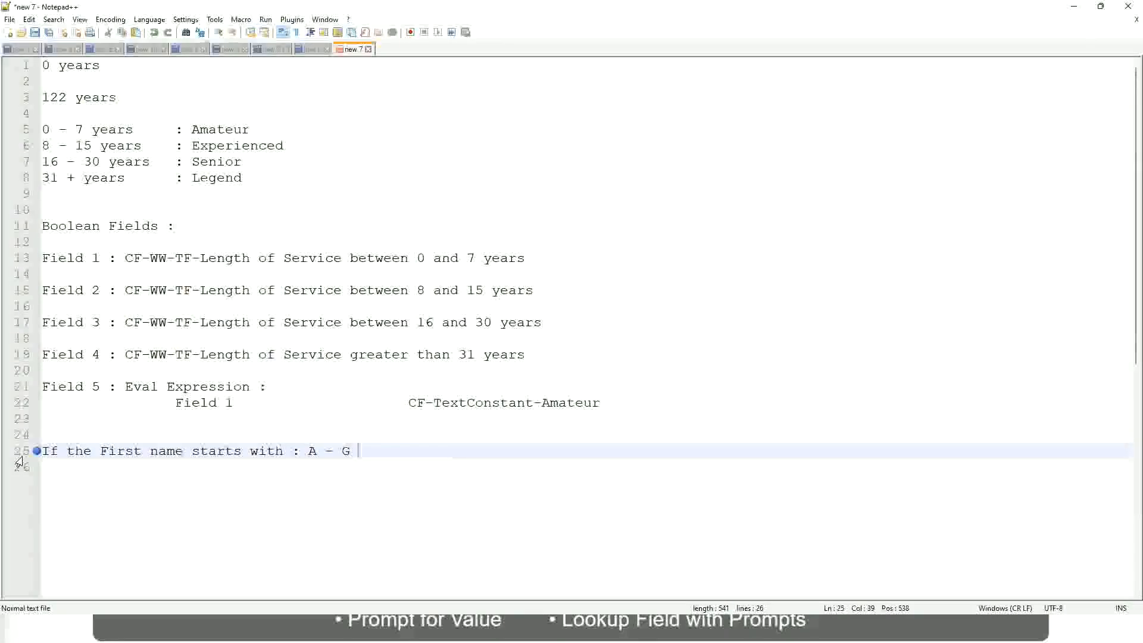
type(":")
key("Tab")
type("A II")
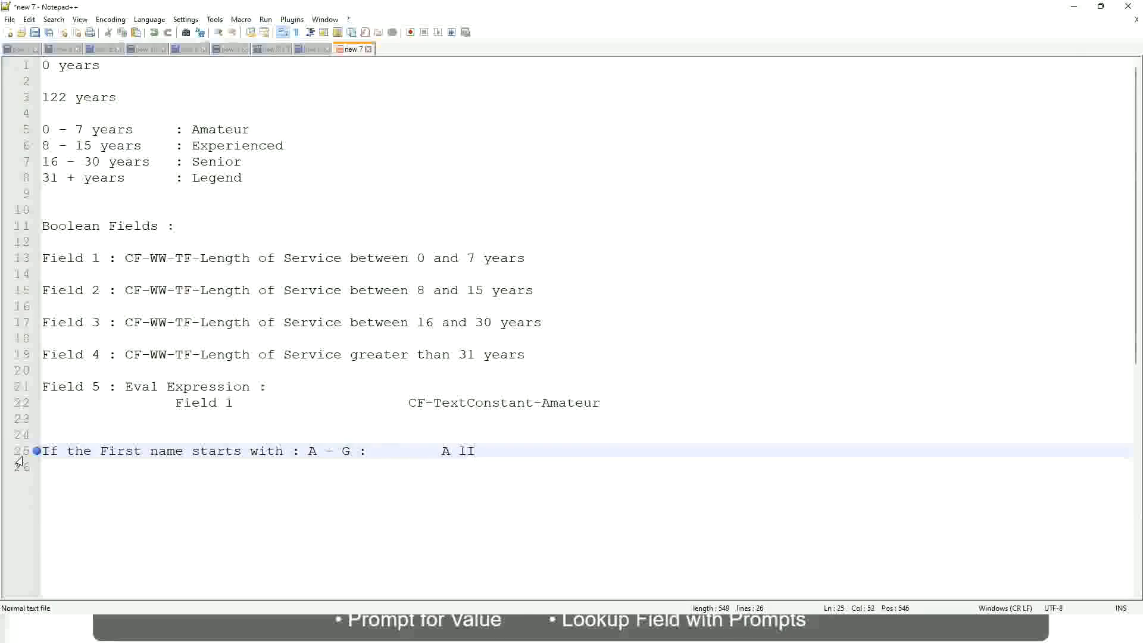
key("BackSpace")
key("BackSpace")
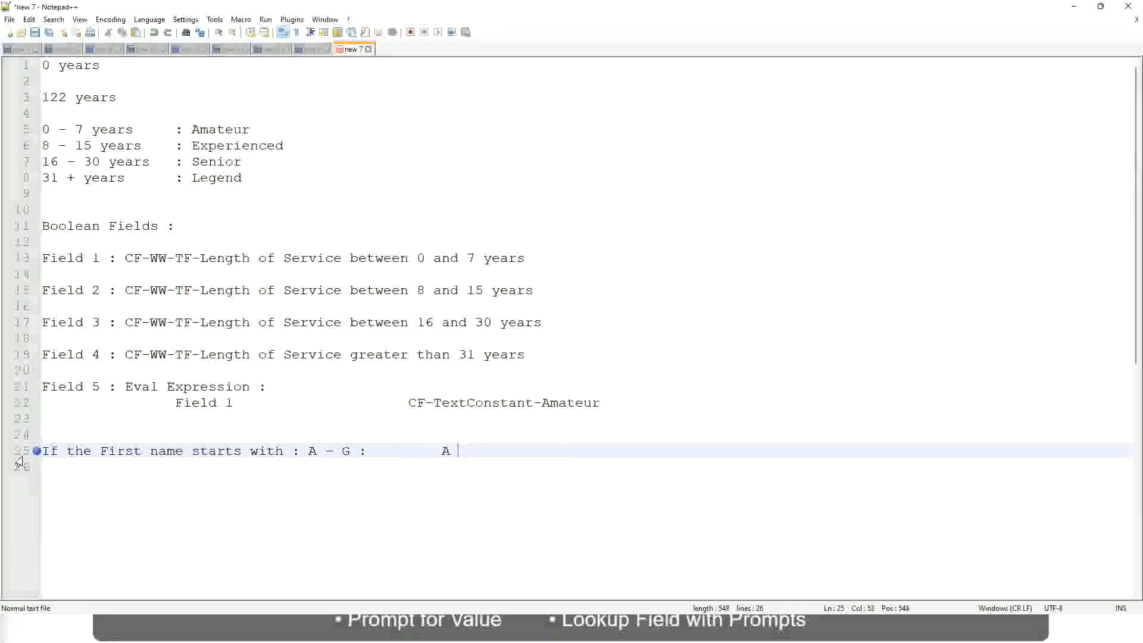
type("Listers")
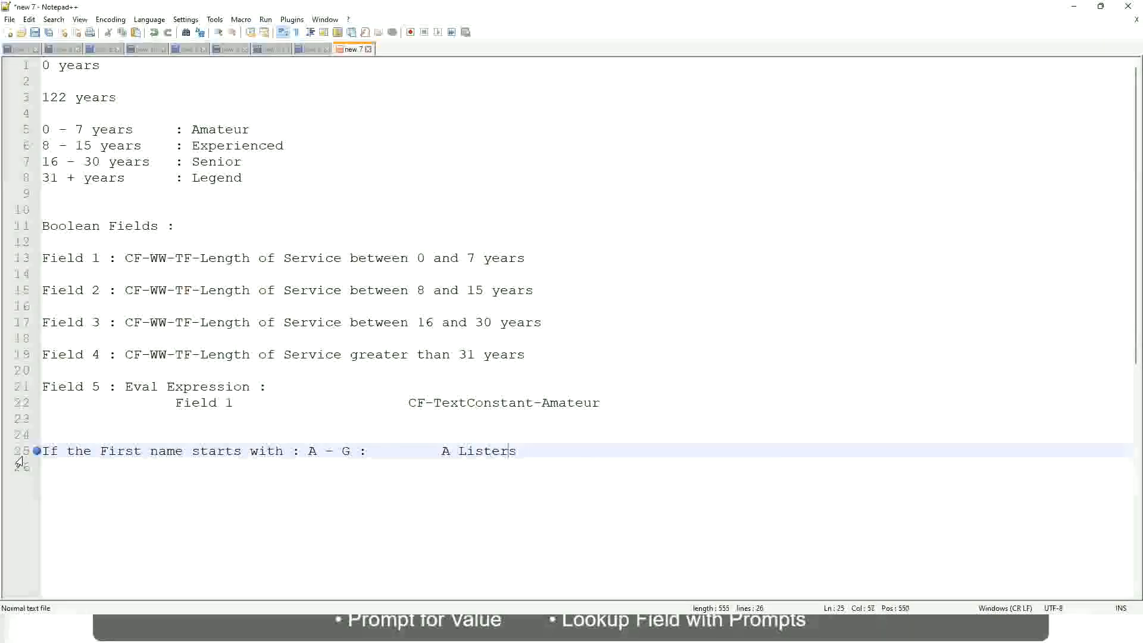
Enclose the A Listers result in double quotation marks
key("ctrl+Left")
key("ctrl+Left")
type("\"")
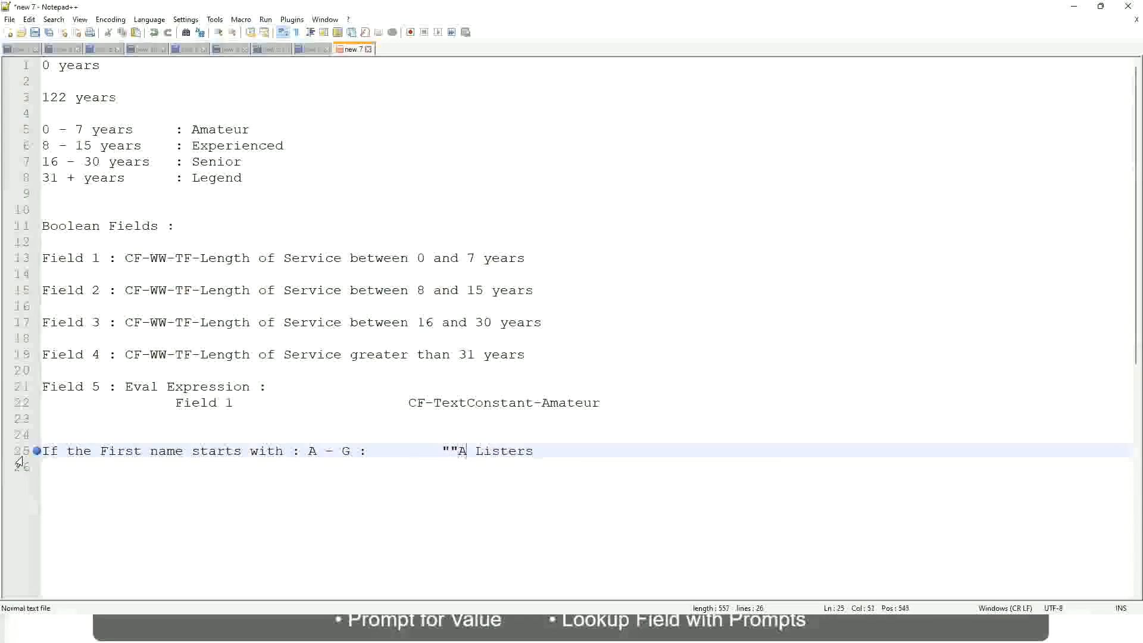
key("Right")
key("Right")
key("Right")
key("Left")
key("Left")
key("Left")
key("Left")
key("BackSpace")
key("Right")
key("Right")
key("Right")
key("Right")
key("Right")
key("Right")
key("Right")
key("Right")
key("Right")
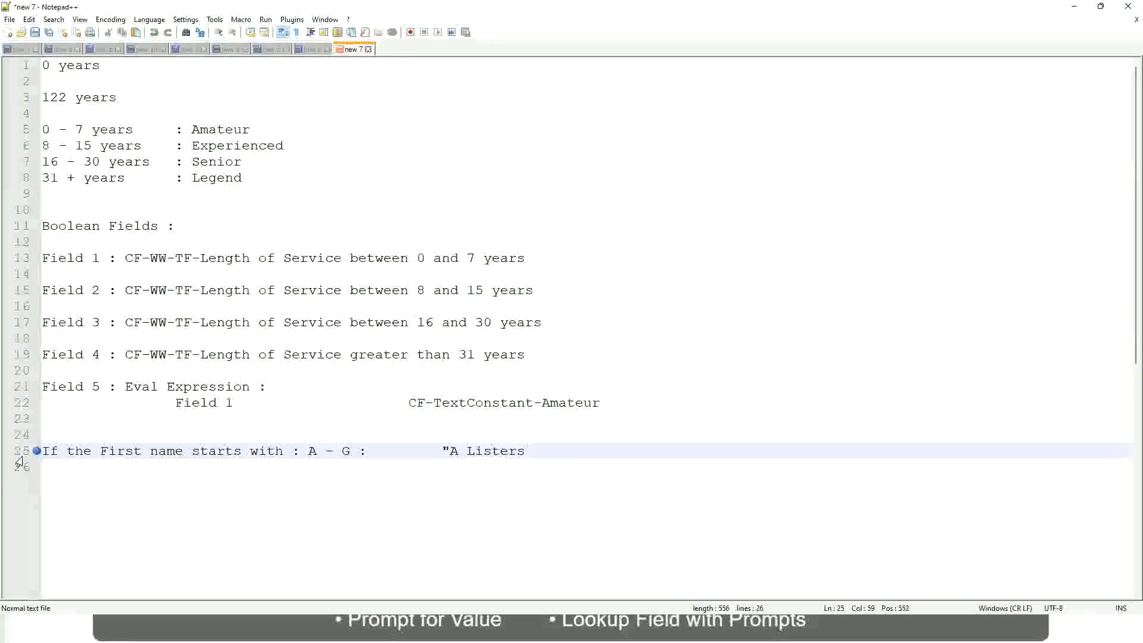
key("Return")
type("\"")
key("BackSpace")
key("BackSpace")
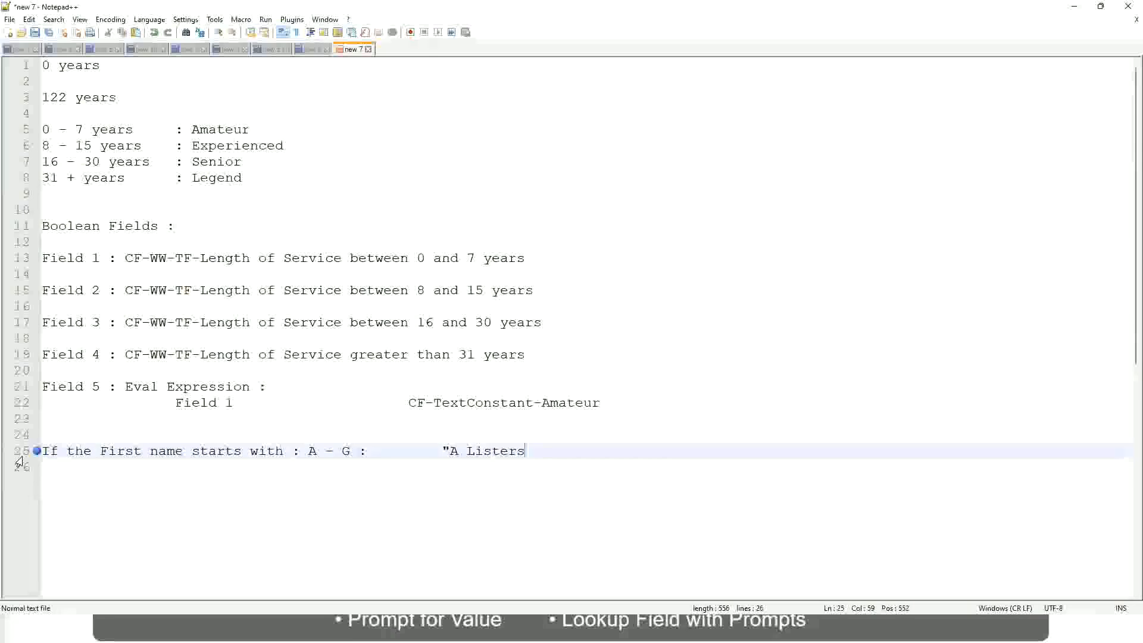
type("\"\"")
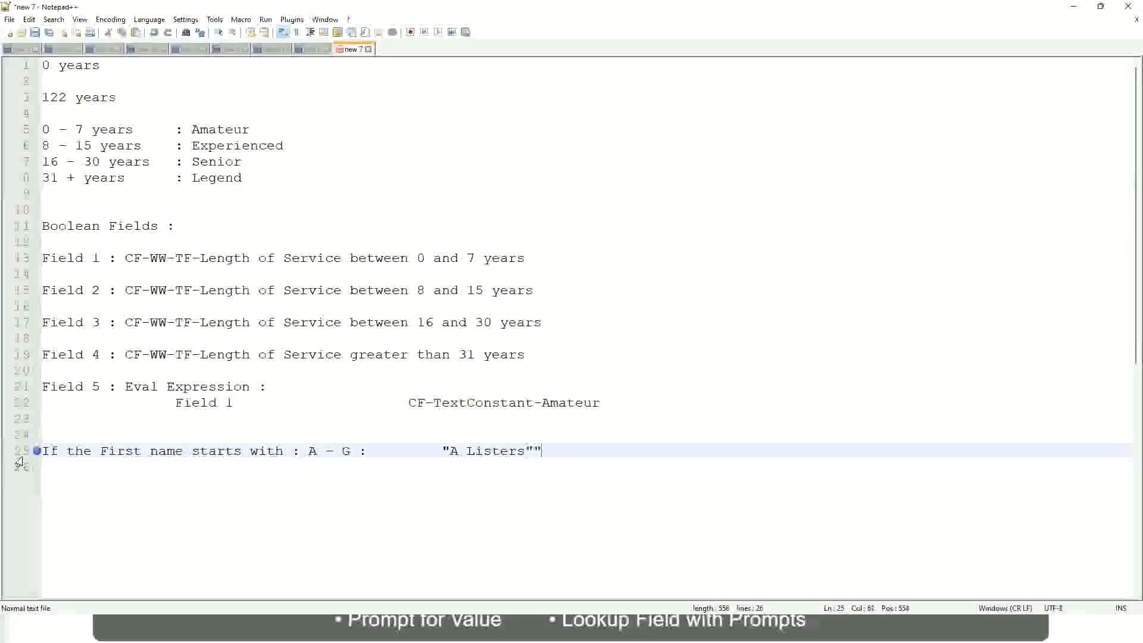
key("BackSpace")
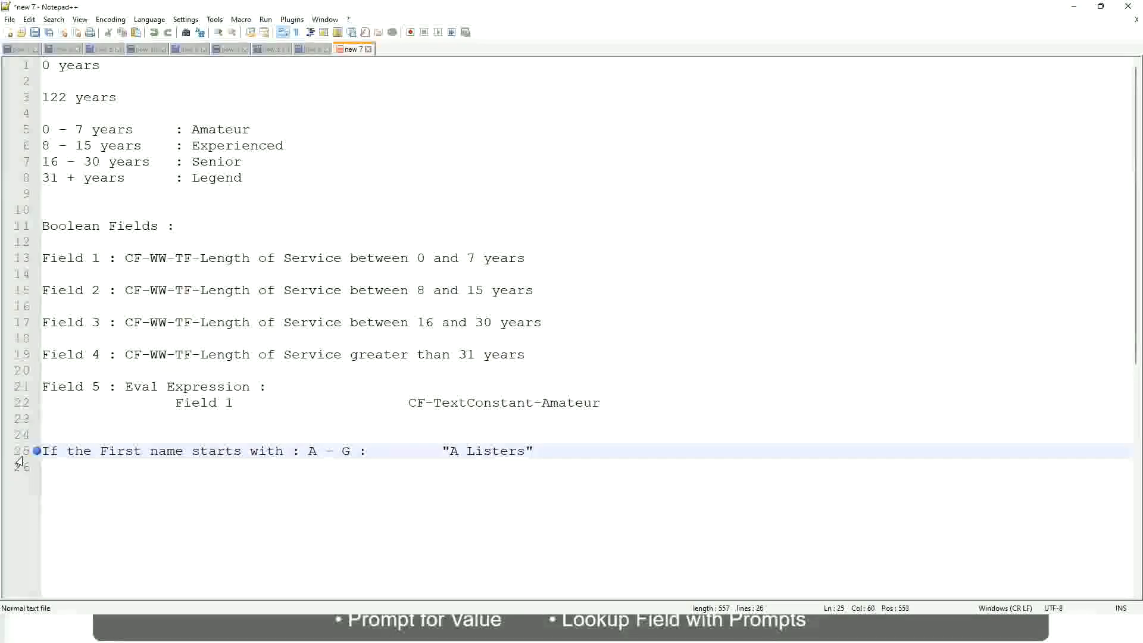
Add a rule line below for the range H - P with the result "His Majesty", aligned with the line above
key("Return")
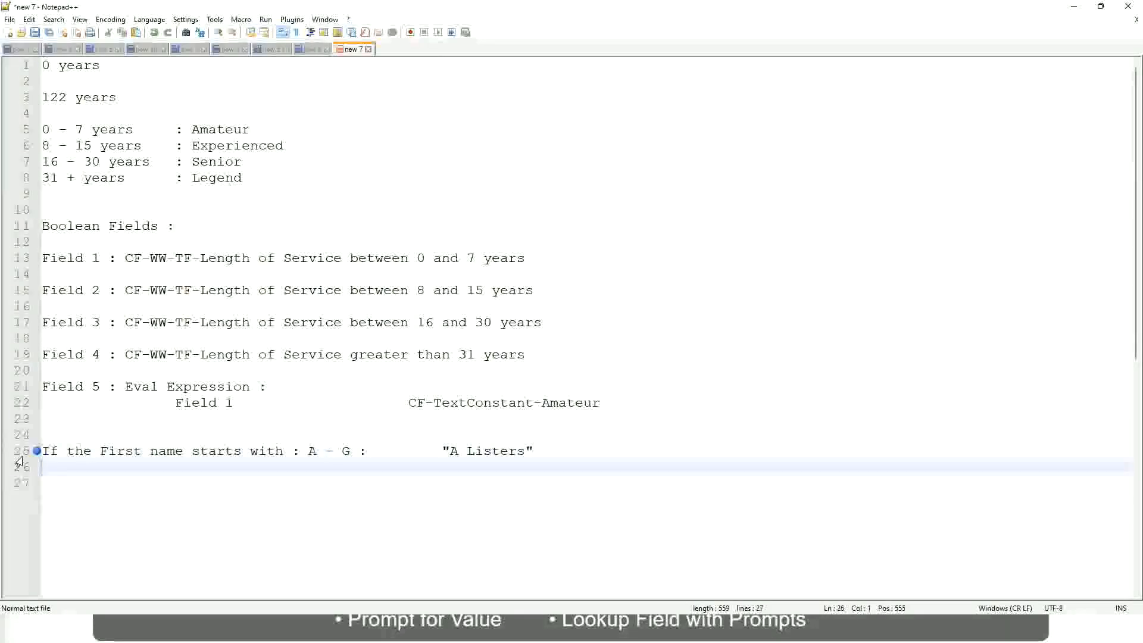
type("H -")
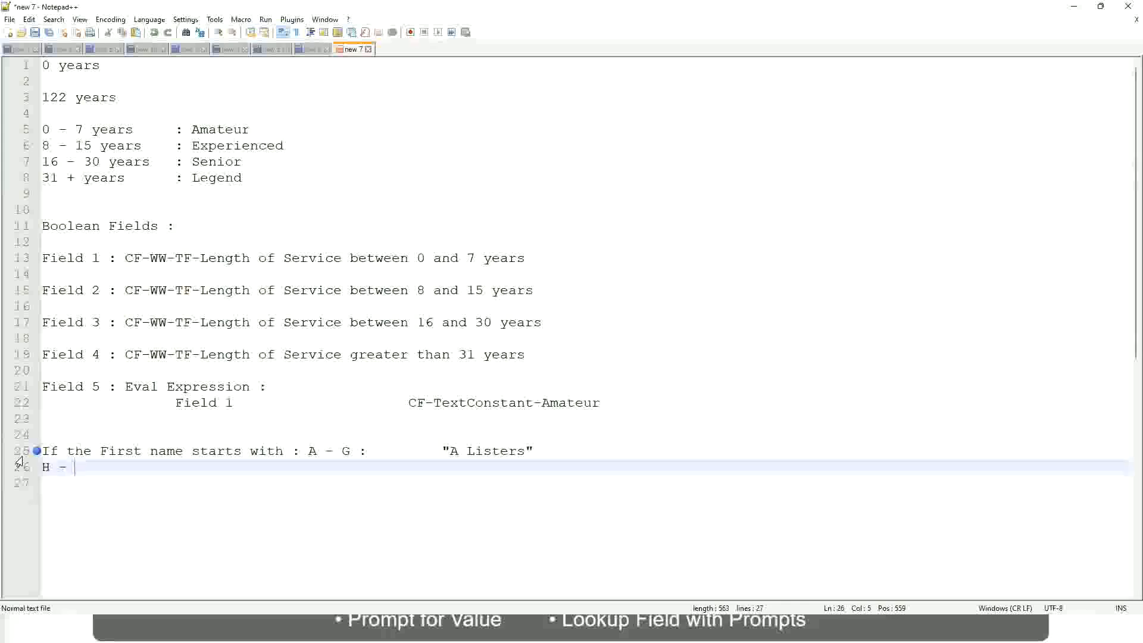
type("P")
key("Tab")
key("Tab")
key("Tab")
key("Tab")
key("Tab")
key("Tab")
key("Tab")
key("Tab")
key("Tab")
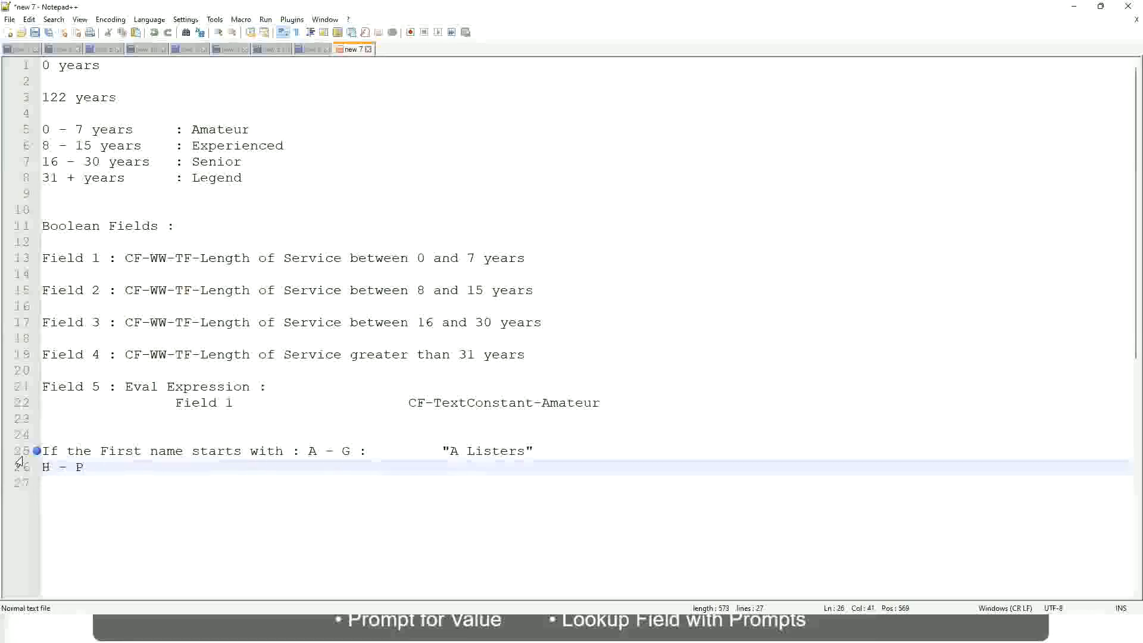
key("Tab")
type("\"His Maje")
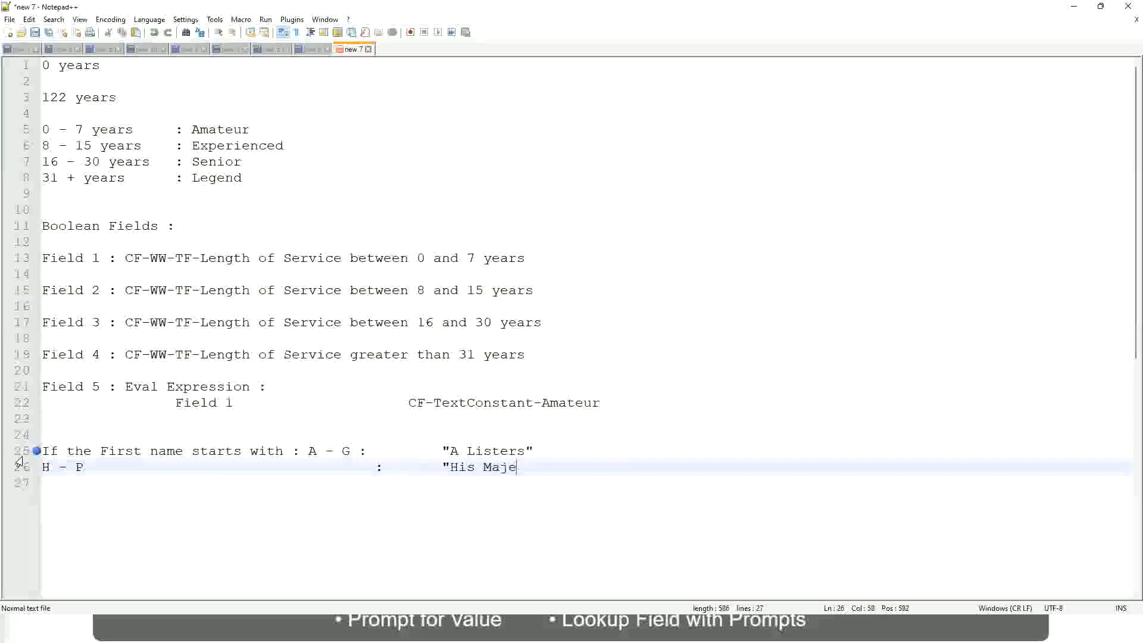
type("sty\"\"")
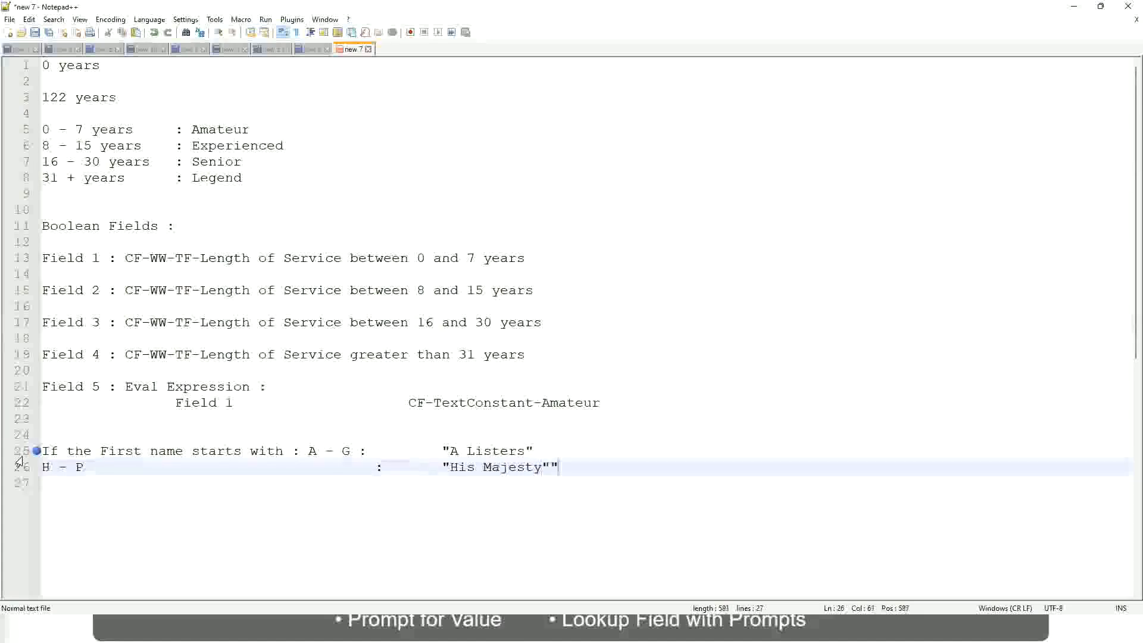
key("BackSpace")
Add a third rule line for the range L - Z with the result "Lords", aligned with the lines above
key("Return")
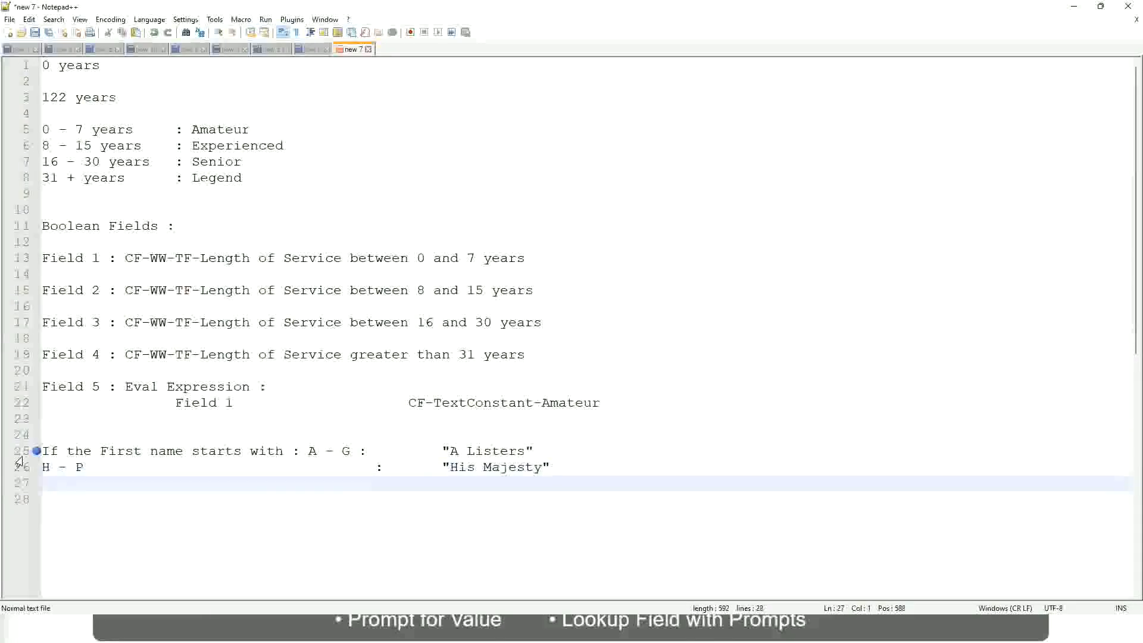
type("L - Z")
key("Tab")
key("Tab")
key("Tab")
key("Tab")
key("Tab")
key("Tab")
type(":")
key("Tab")
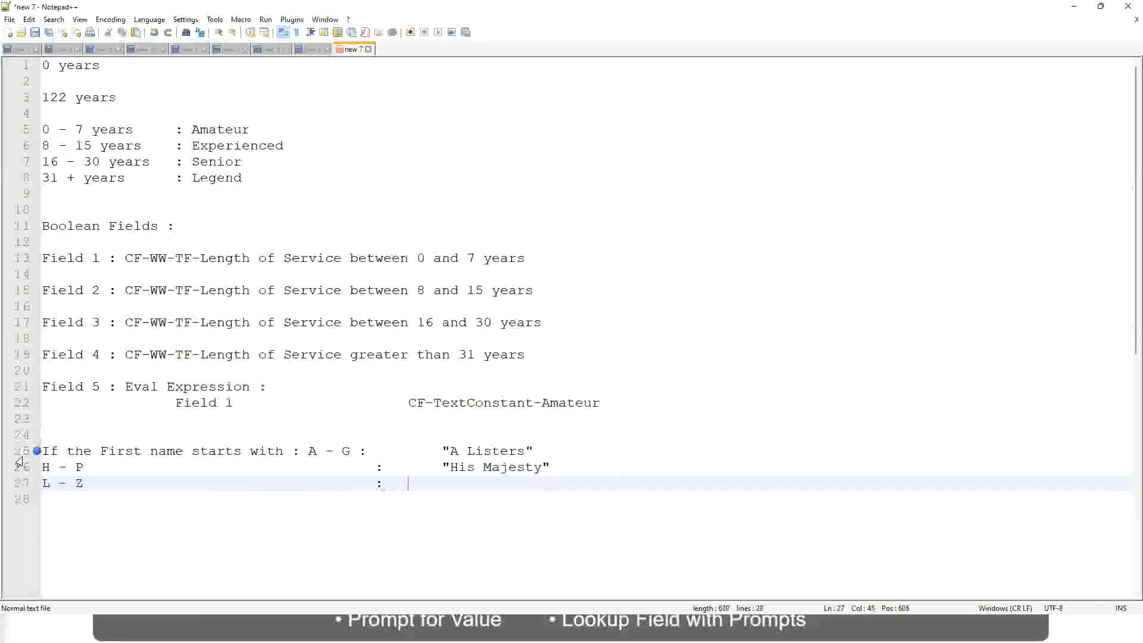
key("Tab")
key("Tab")
type("\"Lords")
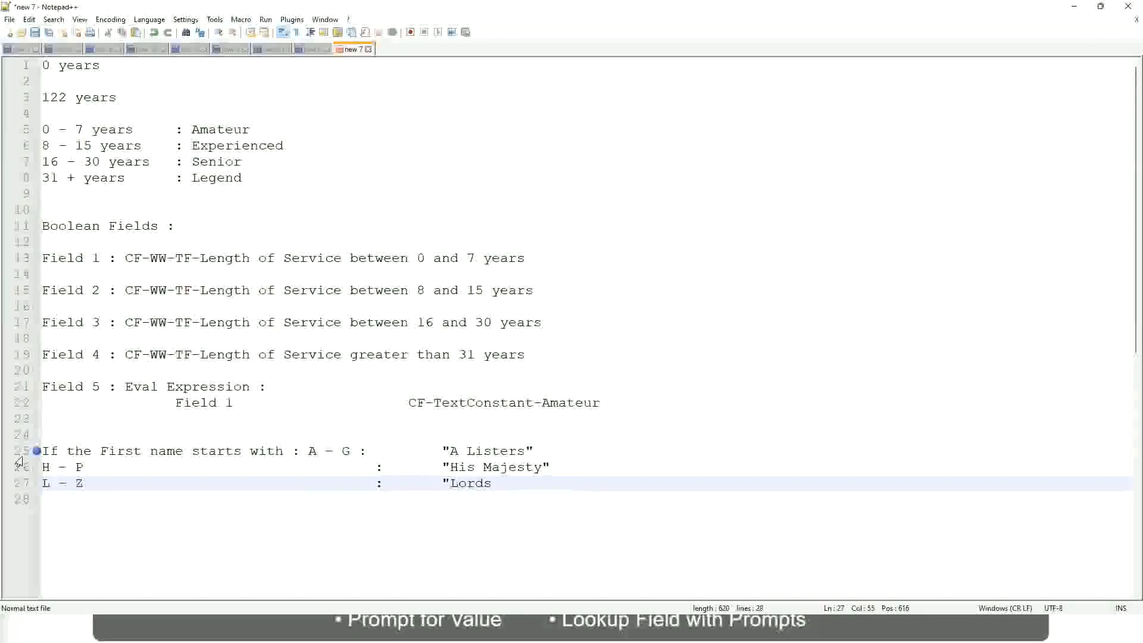
type("\"\"")
key("BackSpace")
left_click(511, 487)
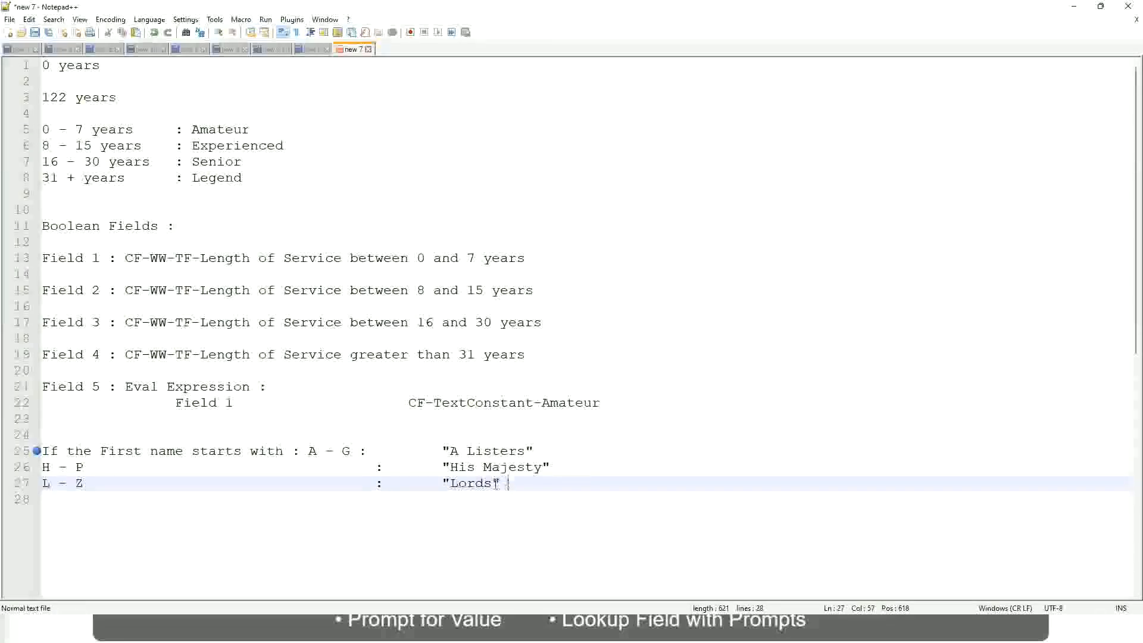
left_click_drag(495, 484, 548, 451)
left_click(491, 451)
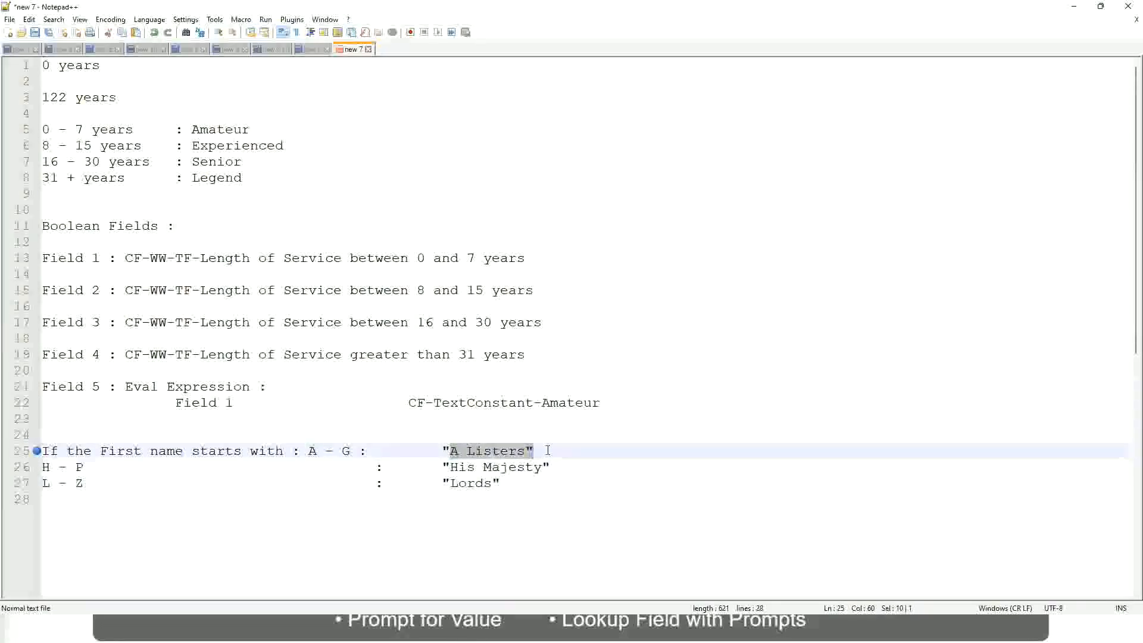
left_click(515, 469)
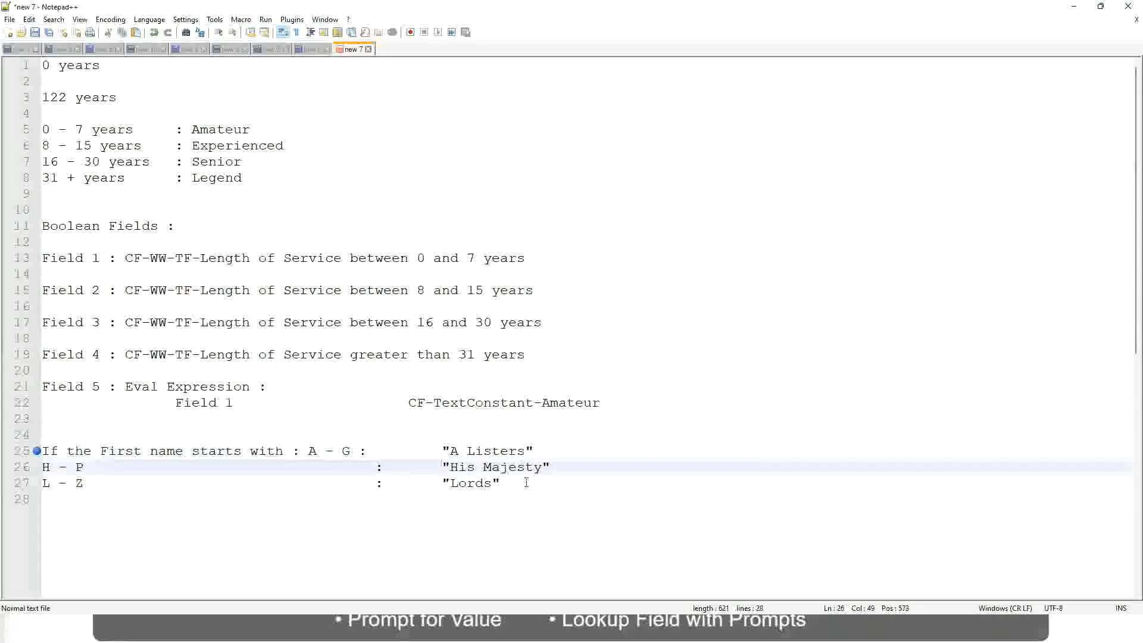
Replace the three first-name rule lines with the text If Prior Experience
left_click_drag(527, 484, 39, 451)
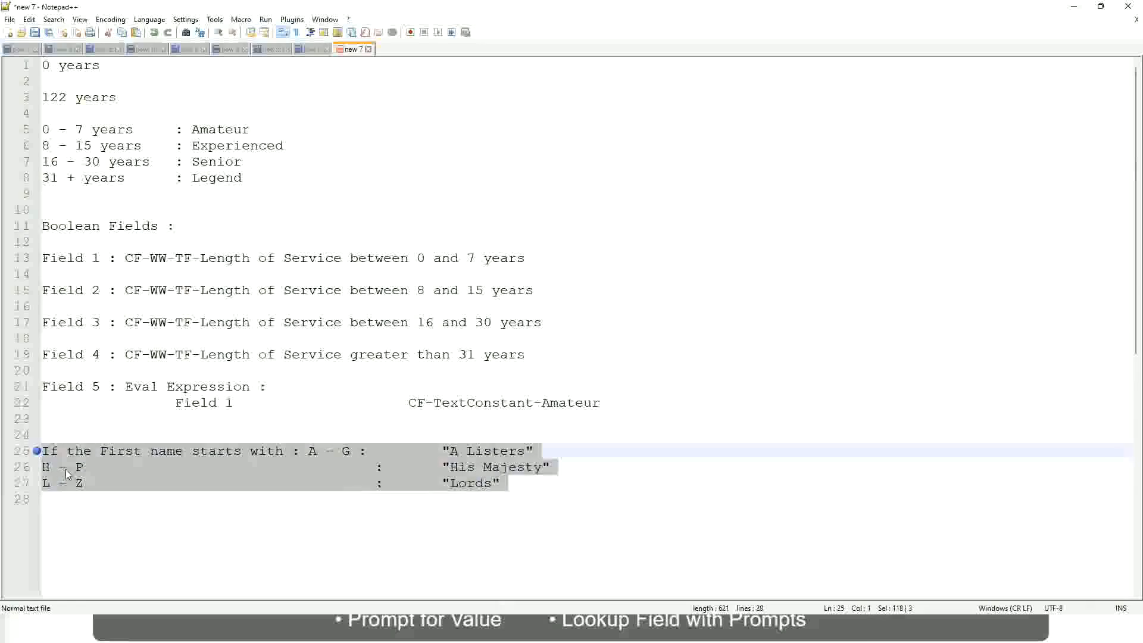
type("If ")
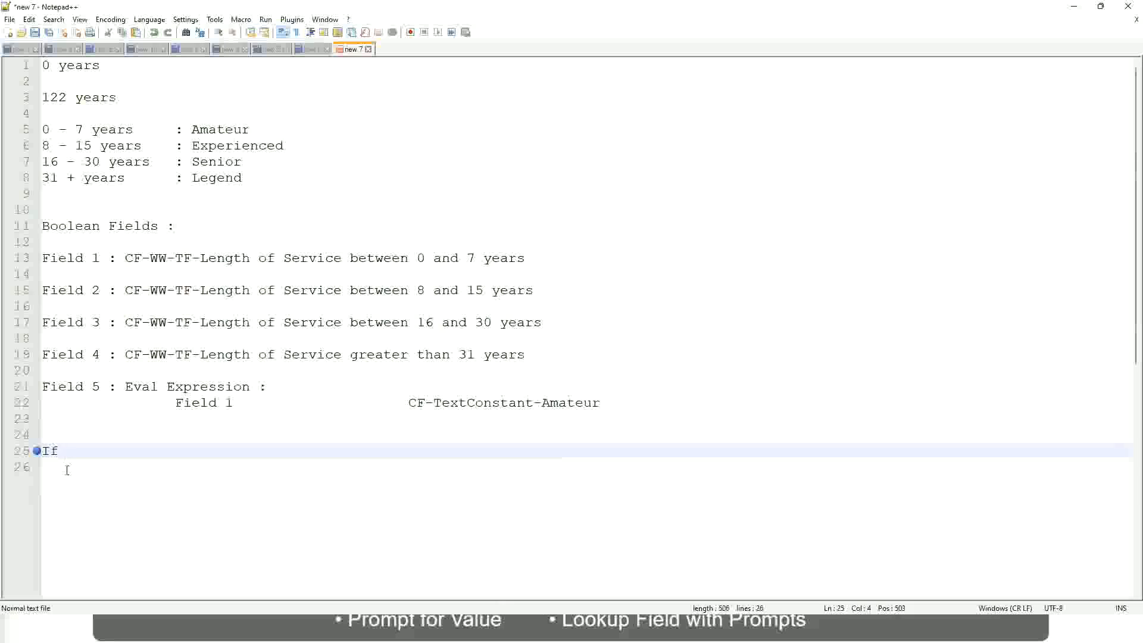
type("Prior Ex")
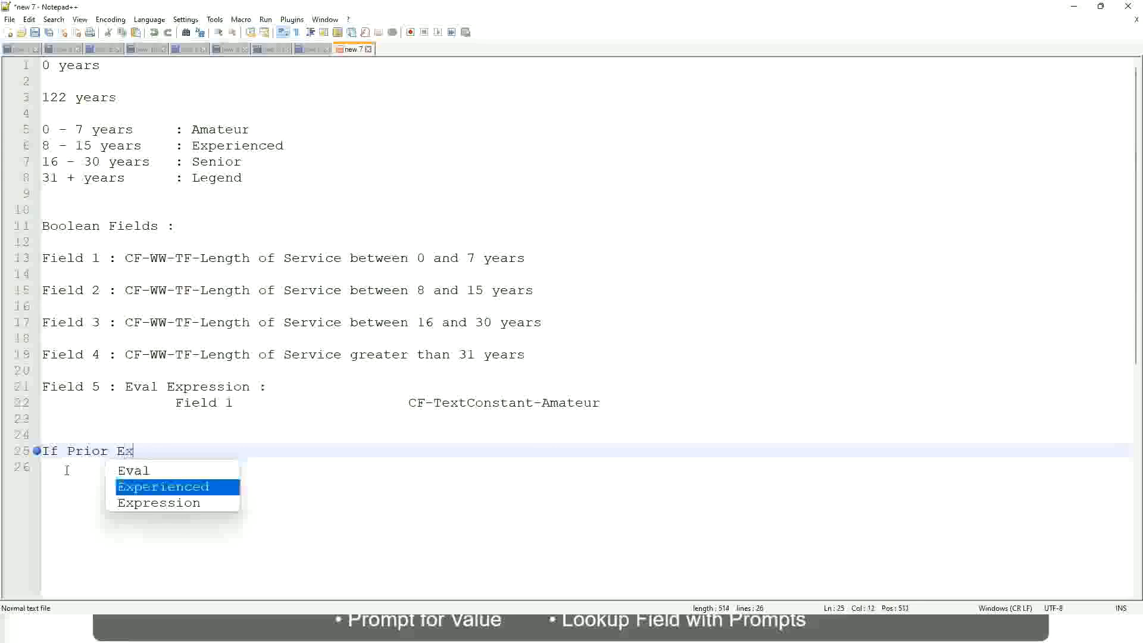
type("perience")
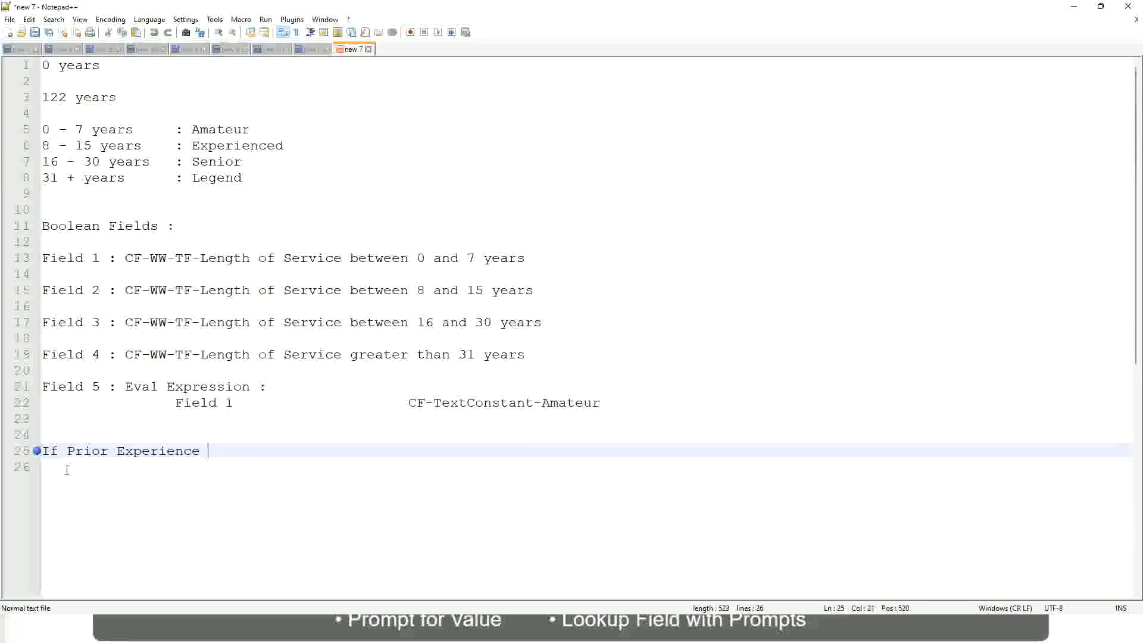
Replace Prior Experience with Job Profile is : Manager, keeping the leading If
key("BackSpace")
key("BackSpace")
key("BackSpace")
key("BackSpace")
key("BackSpace")
key("BackSpace")
key("BackSpace")
key("BackSpace")
key("BackSpace")
key("BackSpace")
key("BackSpace")
key("BackSpace")
key("BackSpace")
key("BackSpace")
key("BackSpace")
key("BackSpace")
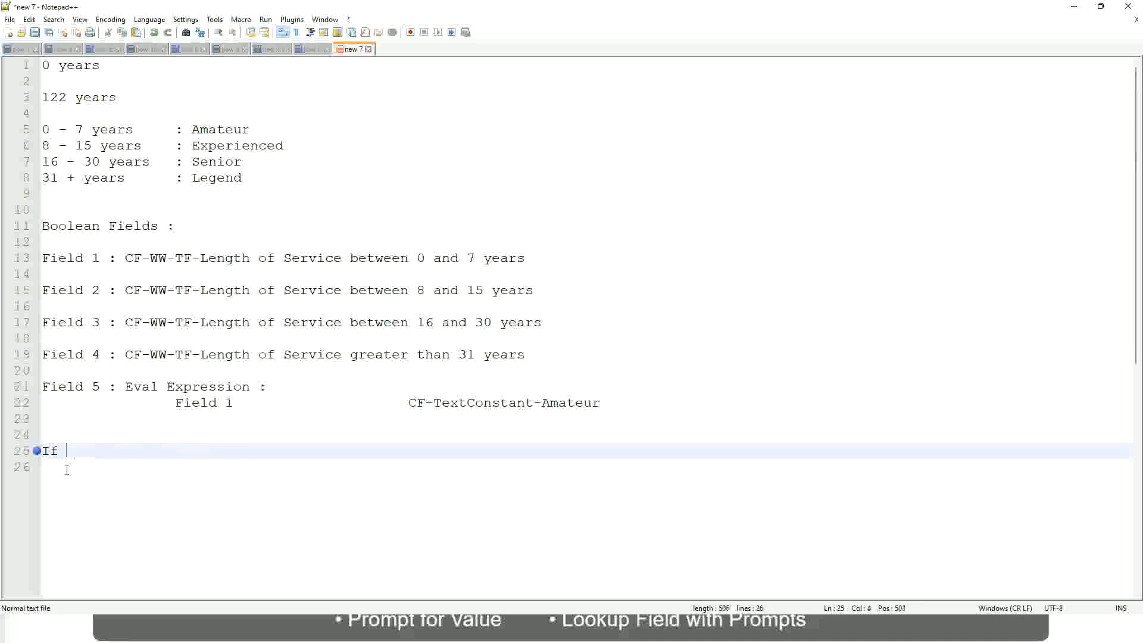
type("Job Prof")
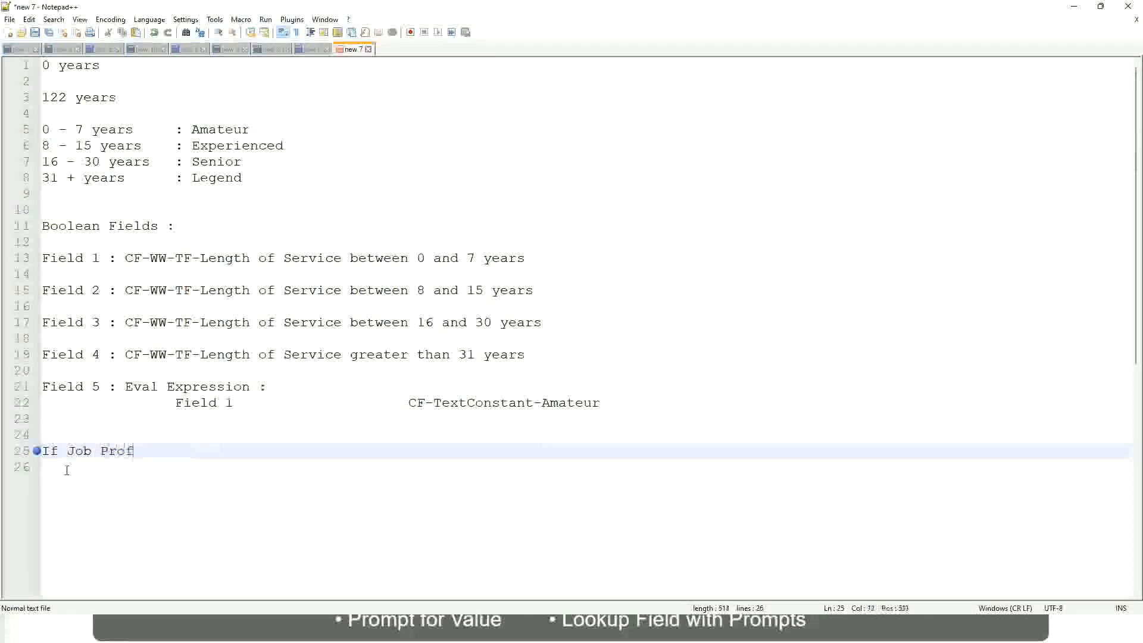
type("ile is : Managr")
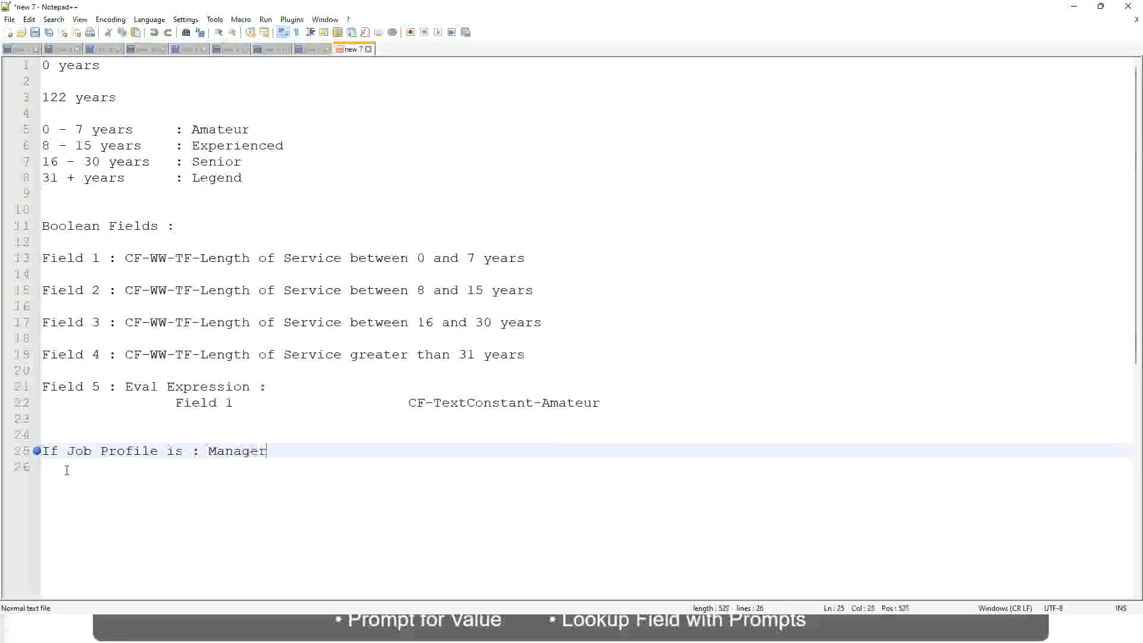
key("BackSpace")
type("e")
Rewrite the condition on line 25 as If Management Level is Manager or Above
key("BackSpace")
key("BackSpace")
key("BackSpace")
key("BackSpace")
key("BackSpace")
key("BackSpace")
key("BackSpace")
key("BackSpace")
key("BackSpace")
key("BackSpace")
key("BackSpace")
key("BackSpace")
key("BackSpace")
key("BackSpace")
key("BackSpace")
key("BackSpace")
key("BackSpace")
key("BackSpace")
key("BackSpace")
key("BackSpace")
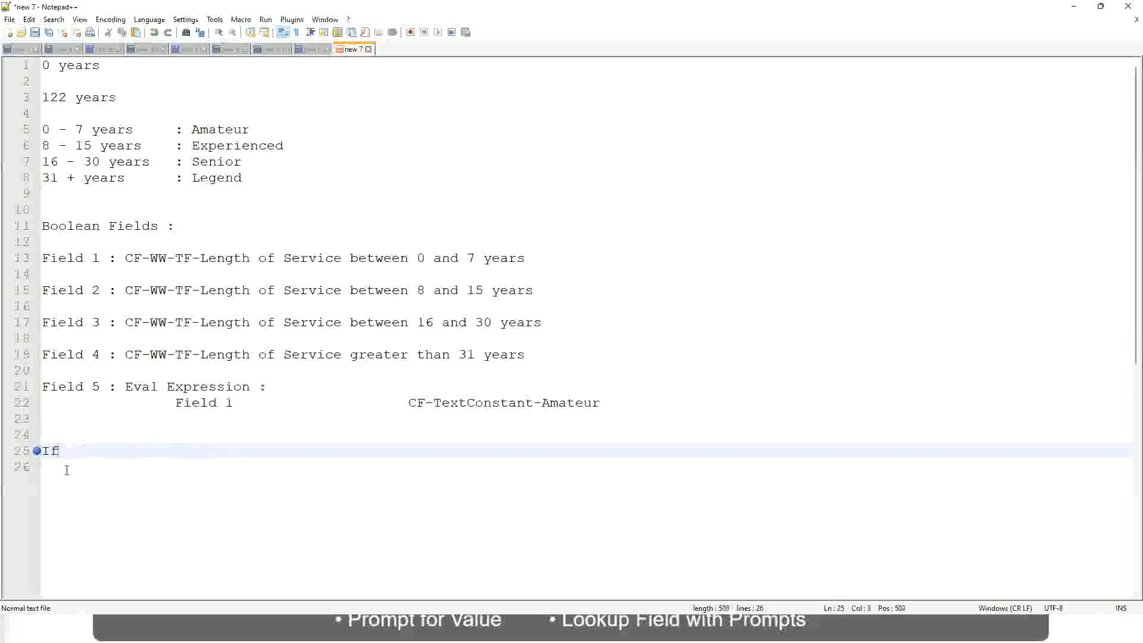
type("Management ")
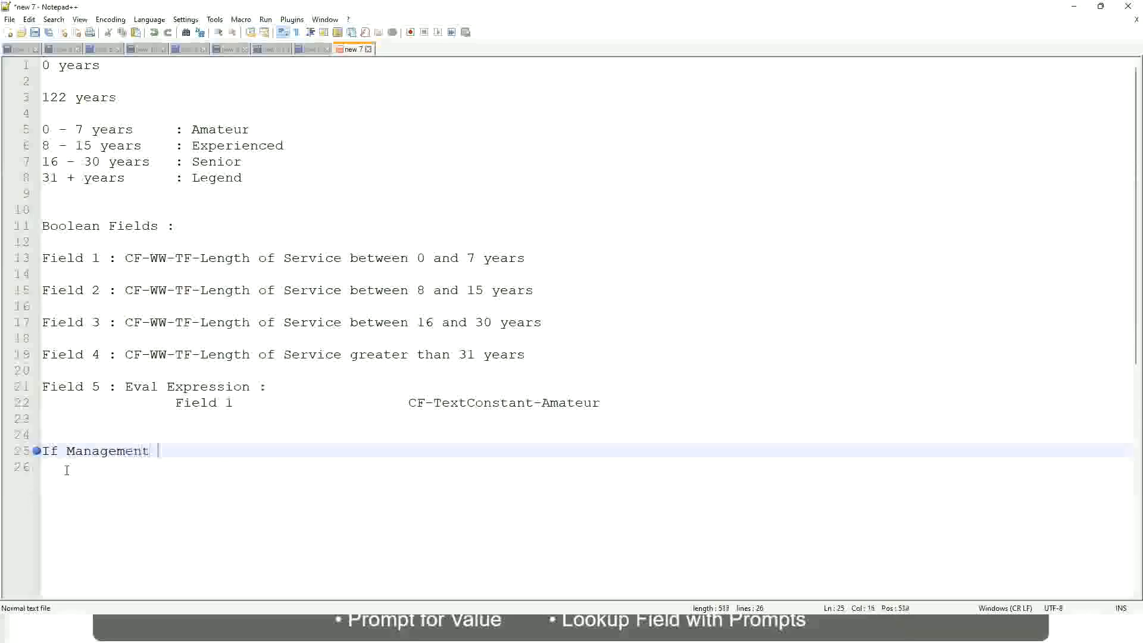
type("Level is Manager or A")
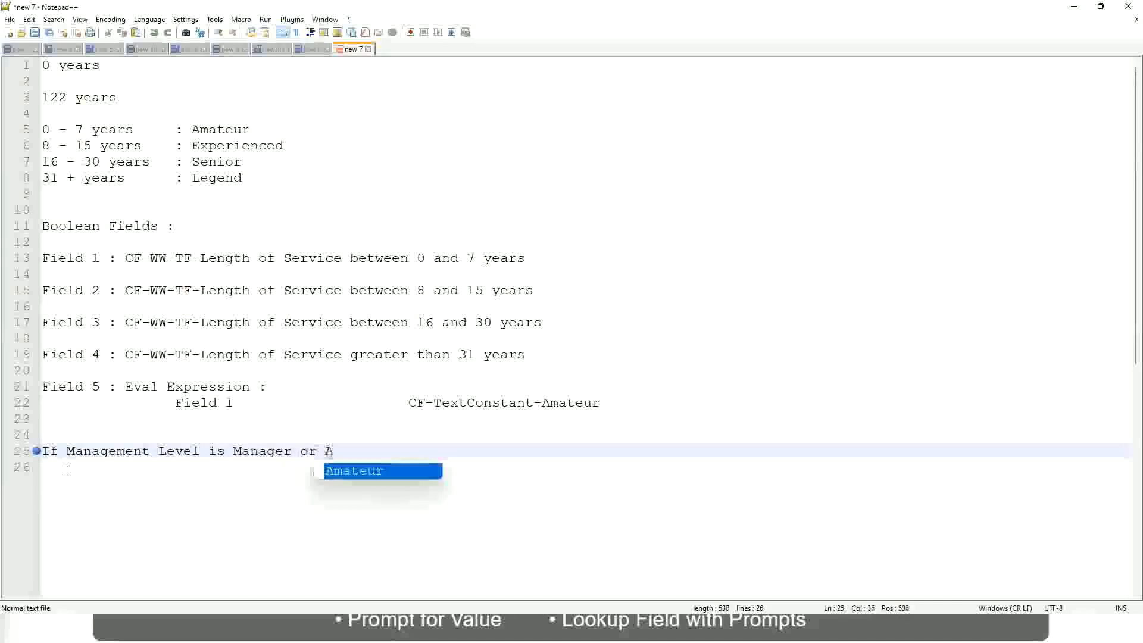
type("bove")
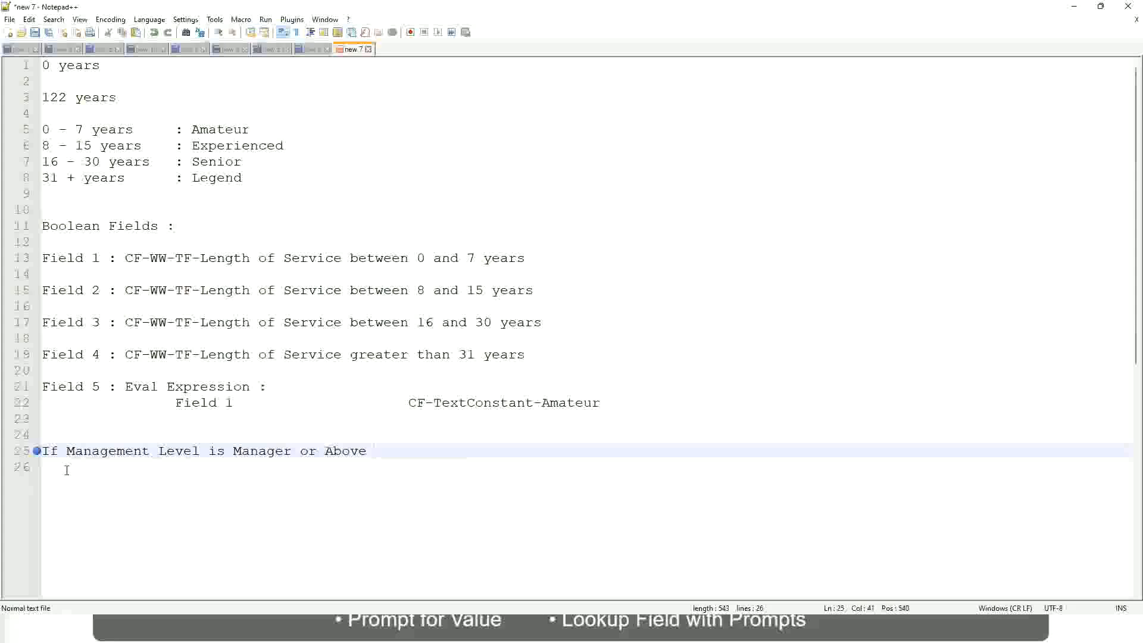
Add the result Proposed Allowance Plan : Car Allowance beside the manager condition on line 25, spaced well apart from it
key("Tab")
key("Tab")
key("Tab")
key("Tab")
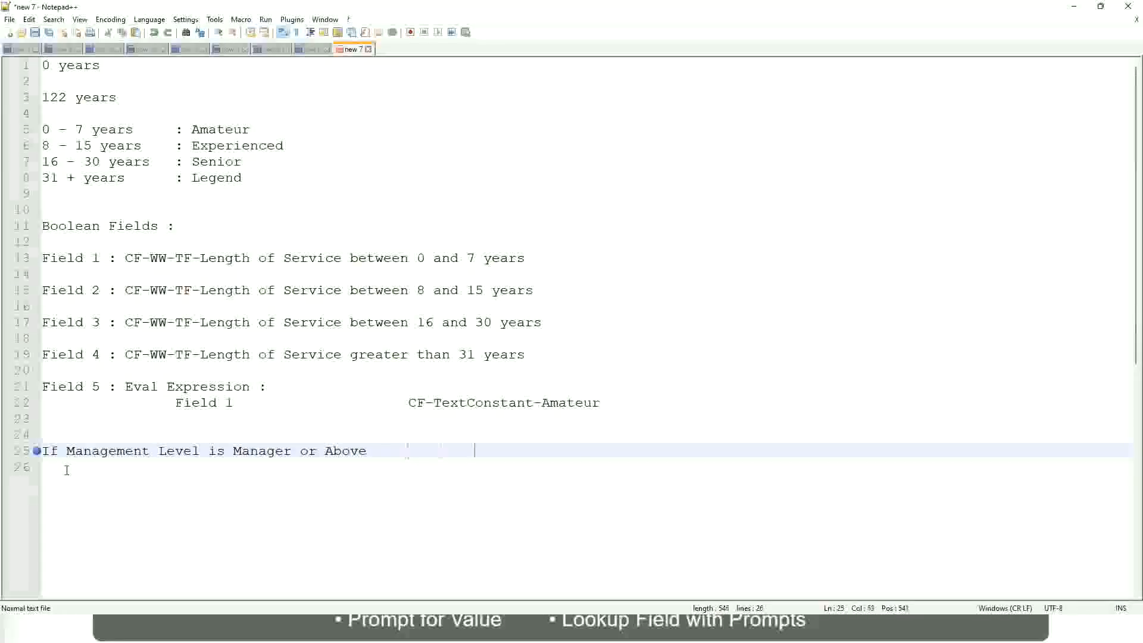
key("Tab")
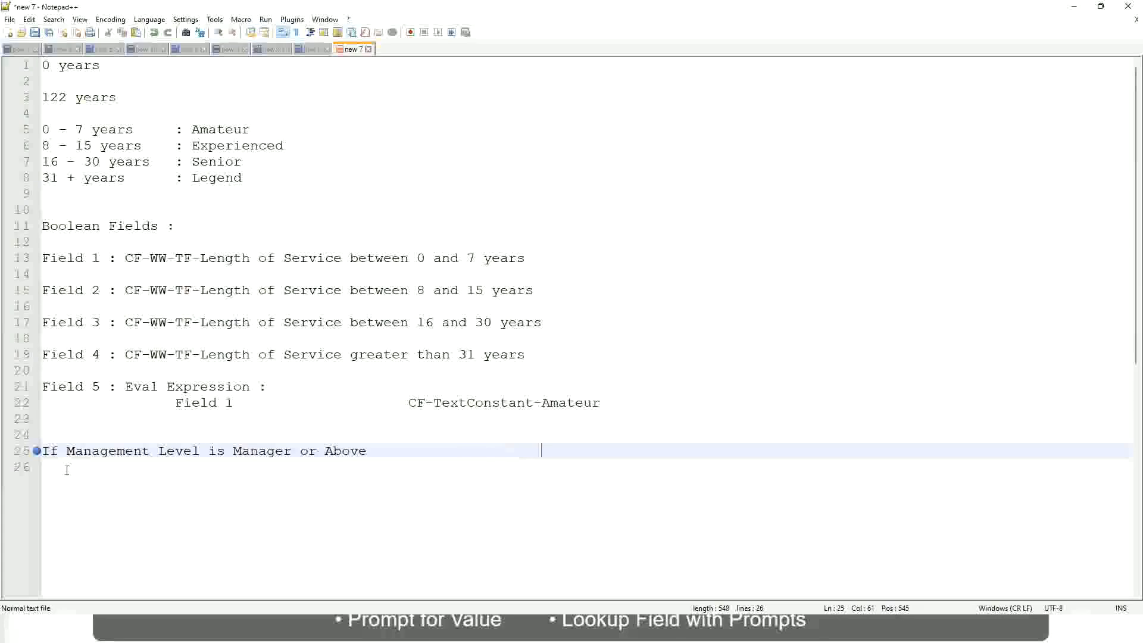
type("Propos")
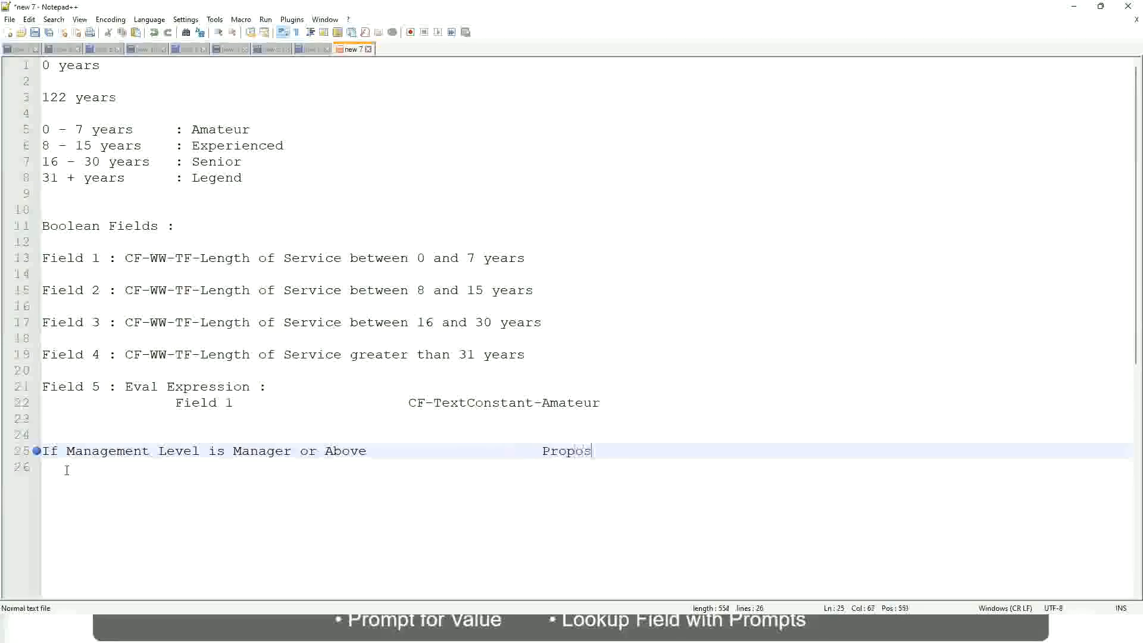
type("ed")
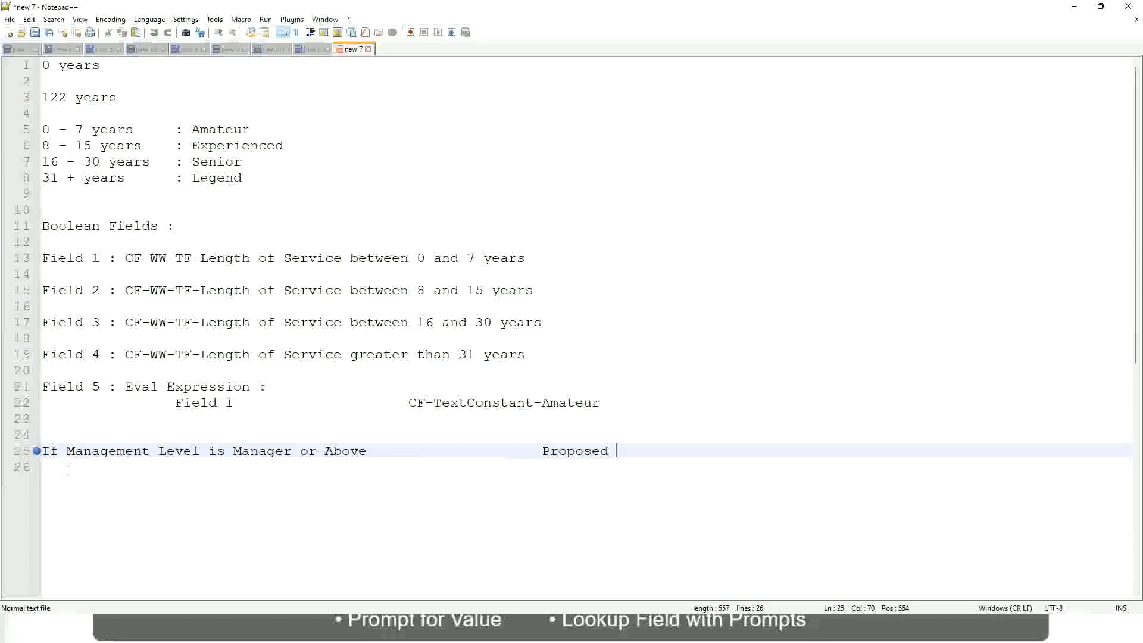
type("Allowance Plan")
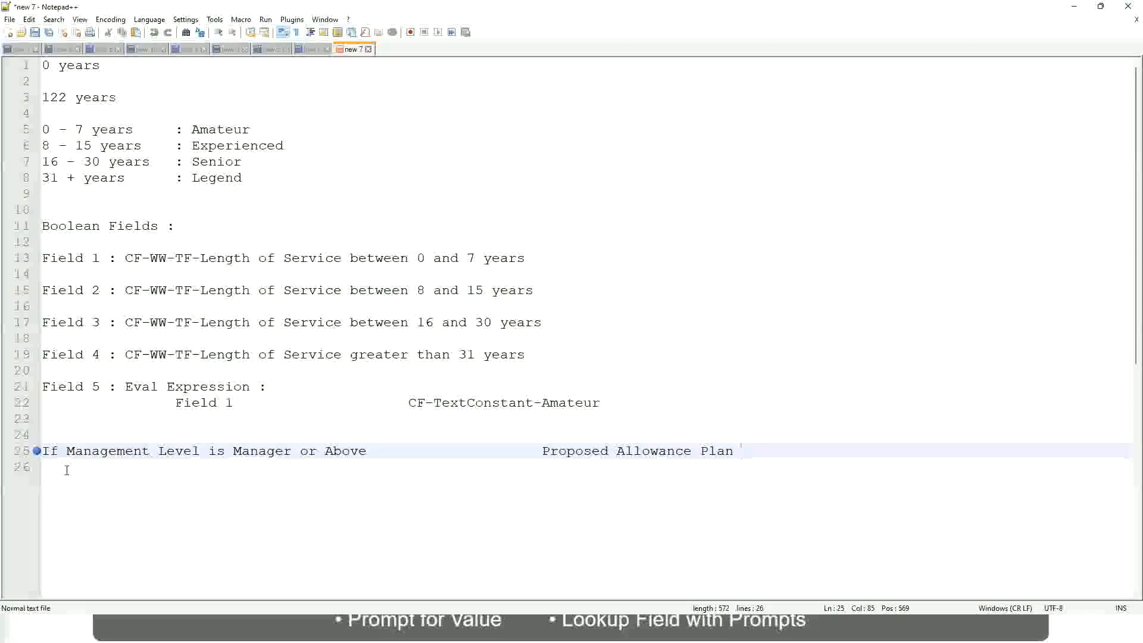
type(": ")
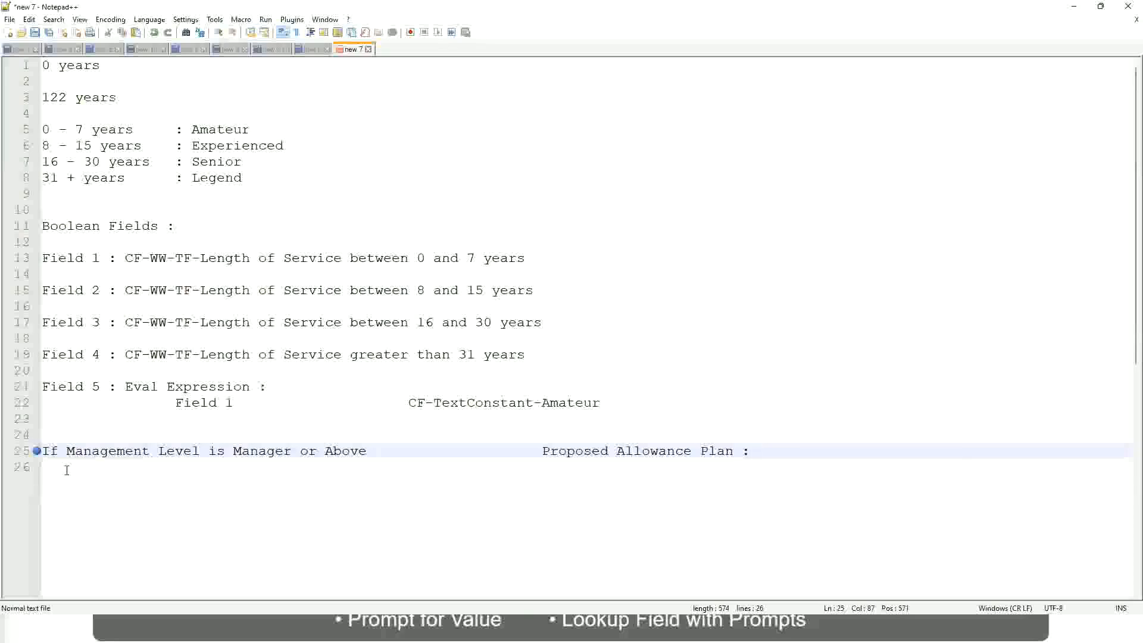
type("Car Allowanc")
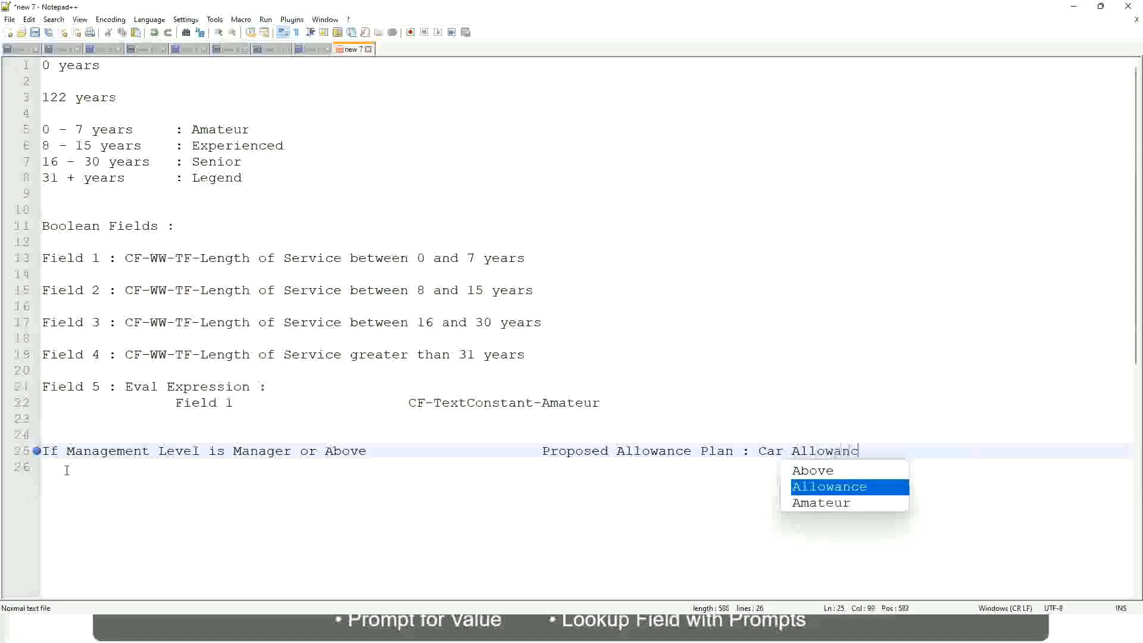
key("Return")
key("Return")
Start a second rule line below with the text If Management Level is
type("I")
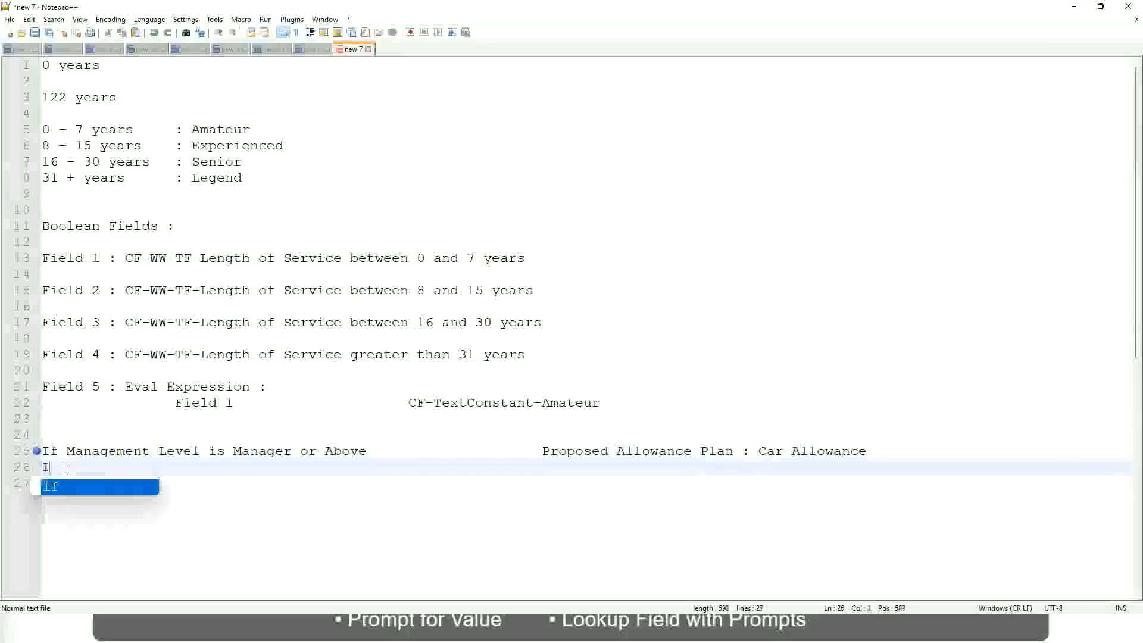
type("f Management L")
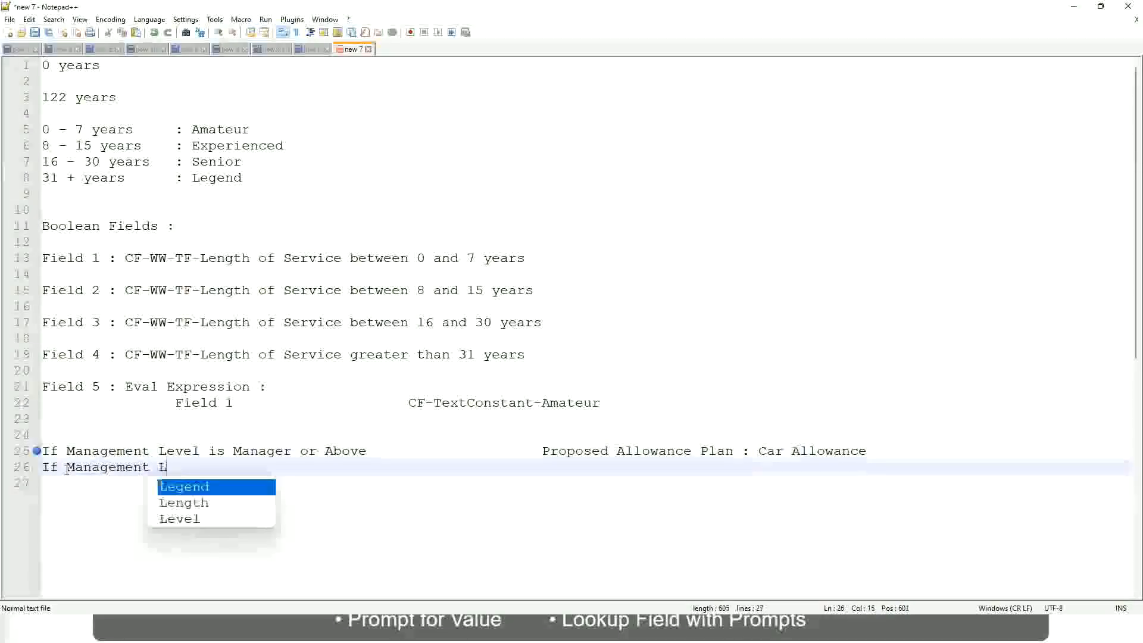
type("evel is")
Remove "or Above" from the condition on line 25 so it covers only Manager
key("Up")
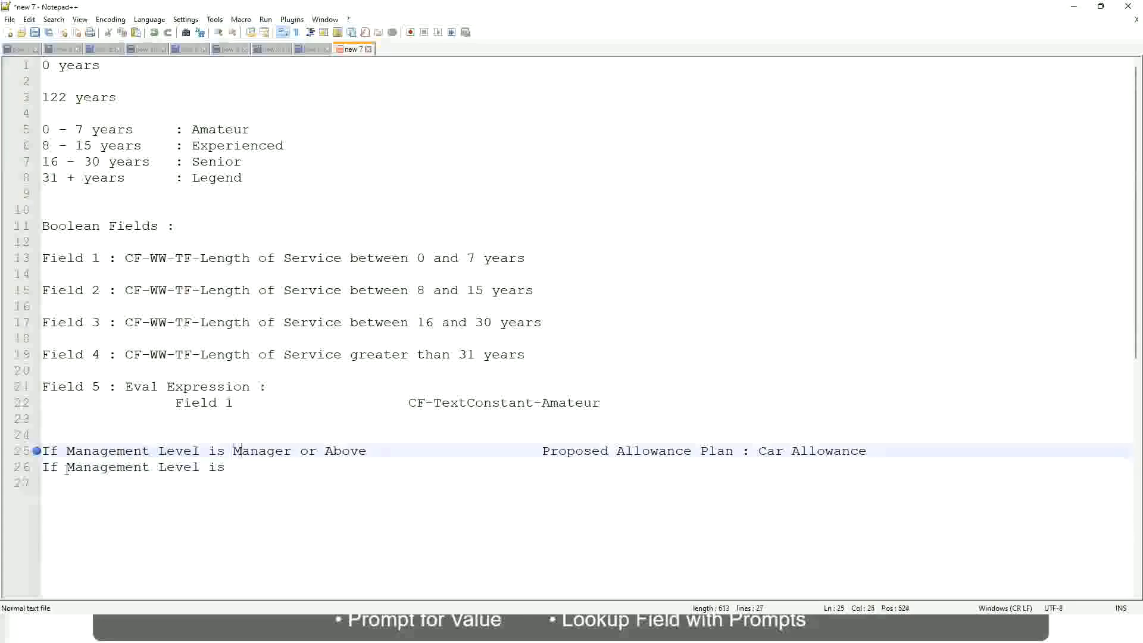
key("Right")
key("Right")
key("Right")
key("Right")
key("Right")
key("Right")
key("shift+Right")
key("shift+Right")
key("shift+Right")
key("shift+Right")
key("shift+Right")
key("shift+Right")
key("shift+Right")
key("shift+Right")
key("shift+Right")
key("Delete")
key("Down")
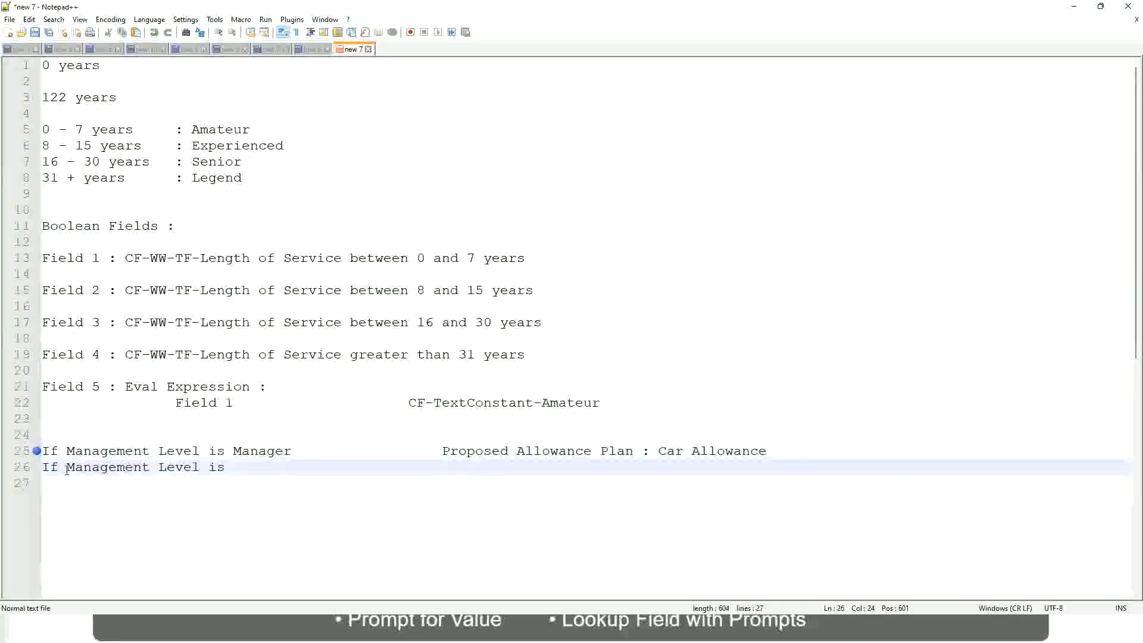
Complete the second rule line with Director and the result Executive Allowance, aligned with the result above
type("Director")
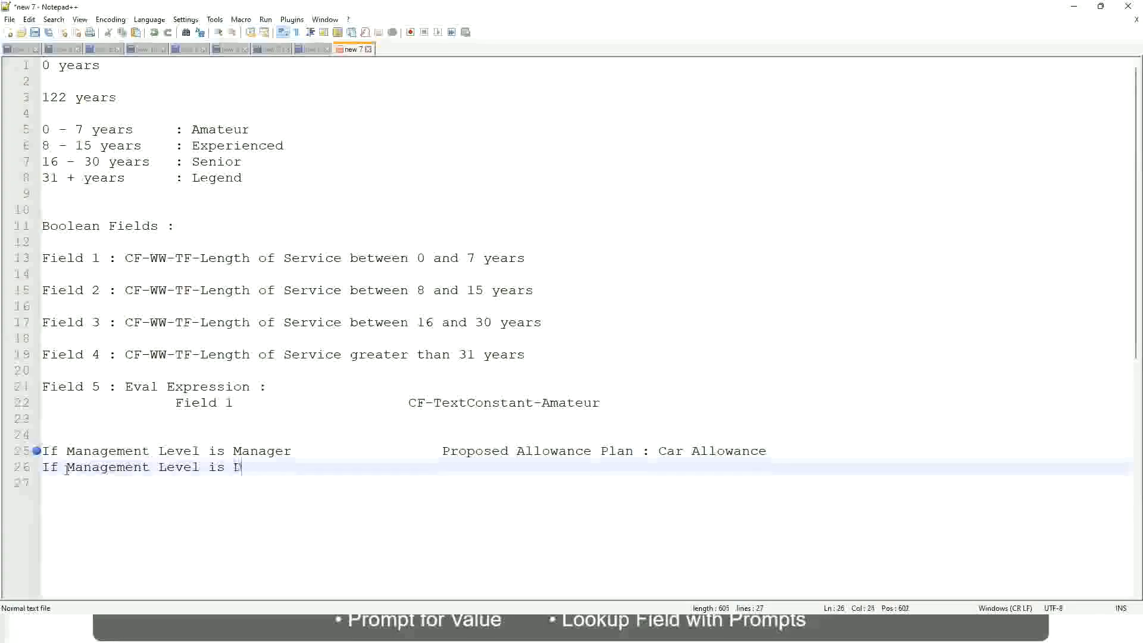
key("Tab")
key("Tab")
key("Tab")
key("Tab")
key("Tab")
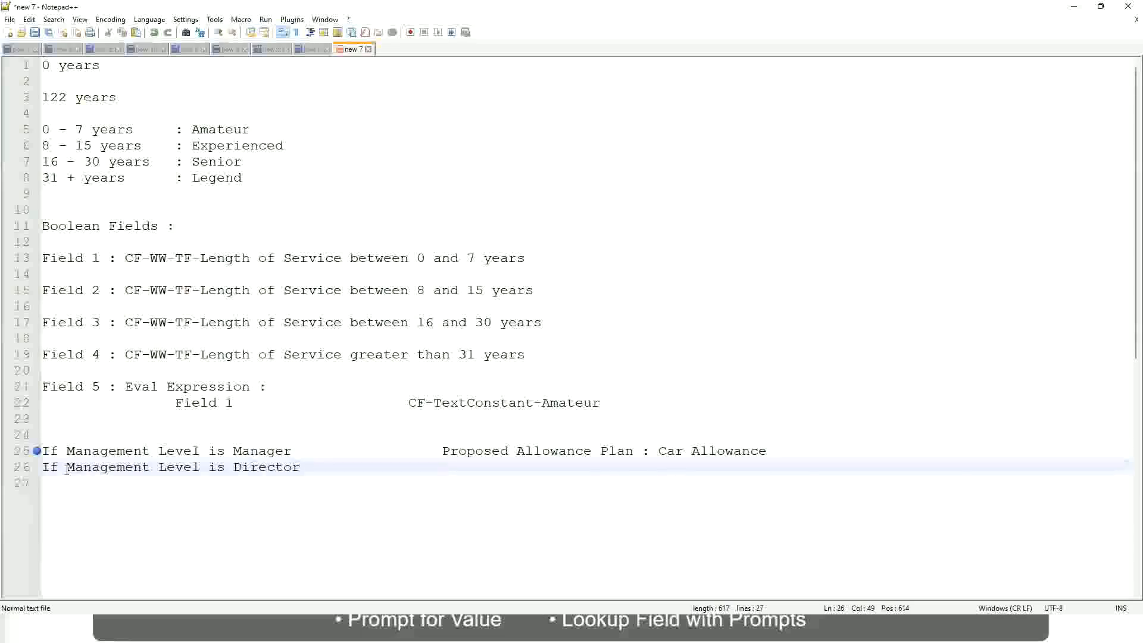
type("Executive Allo")
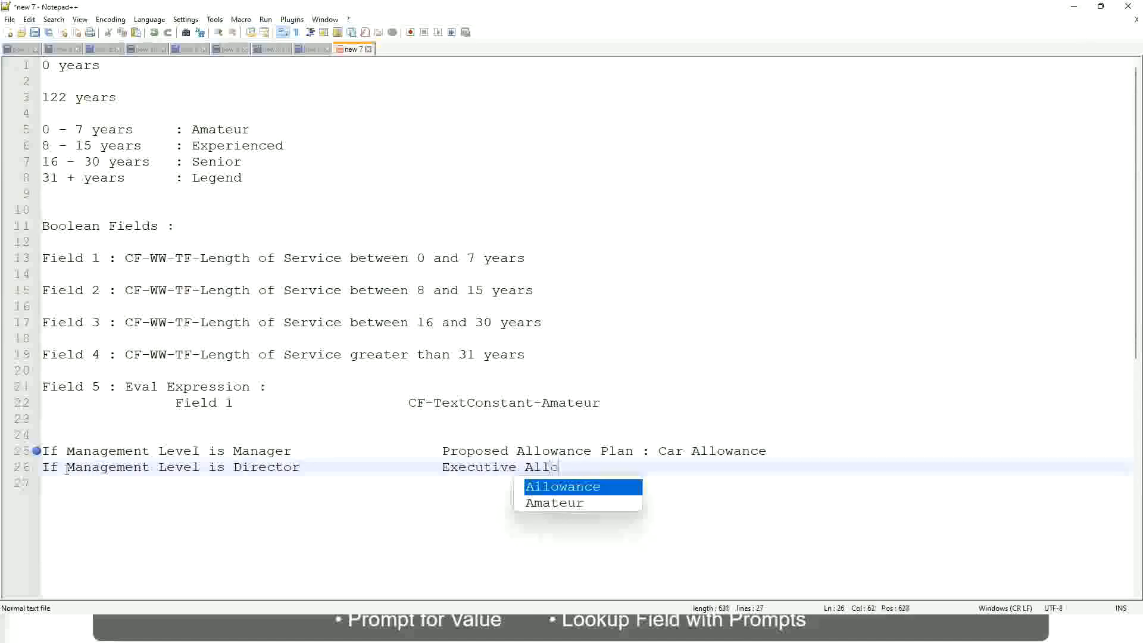
key("Return")
key("Return")
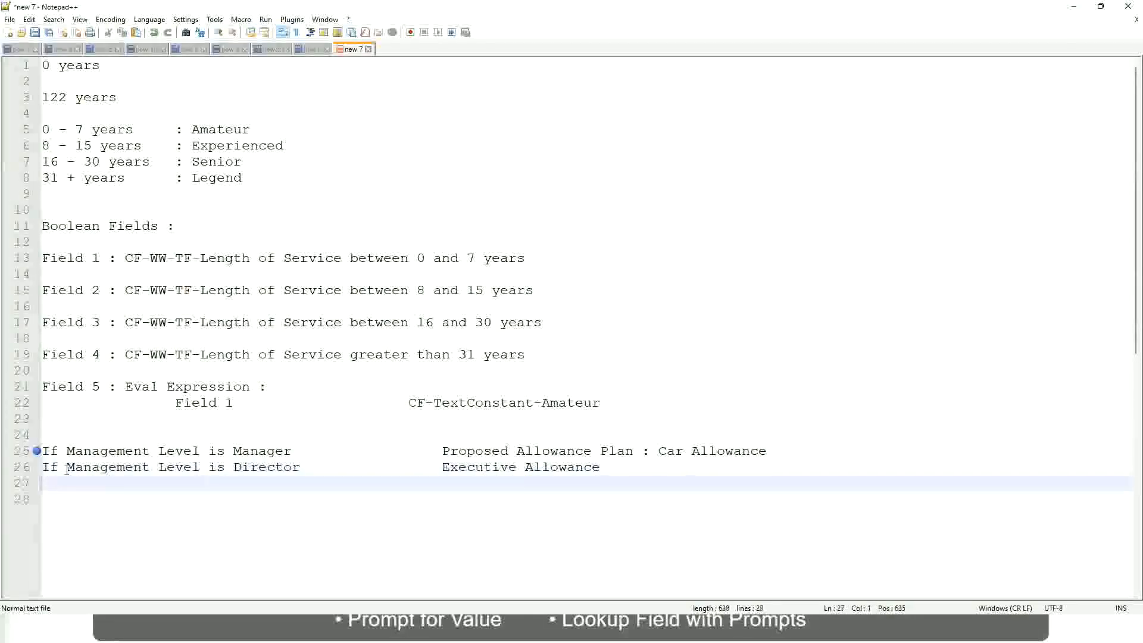
Start a third rule line on line 27 with the text If Management Level
type("If Mana")
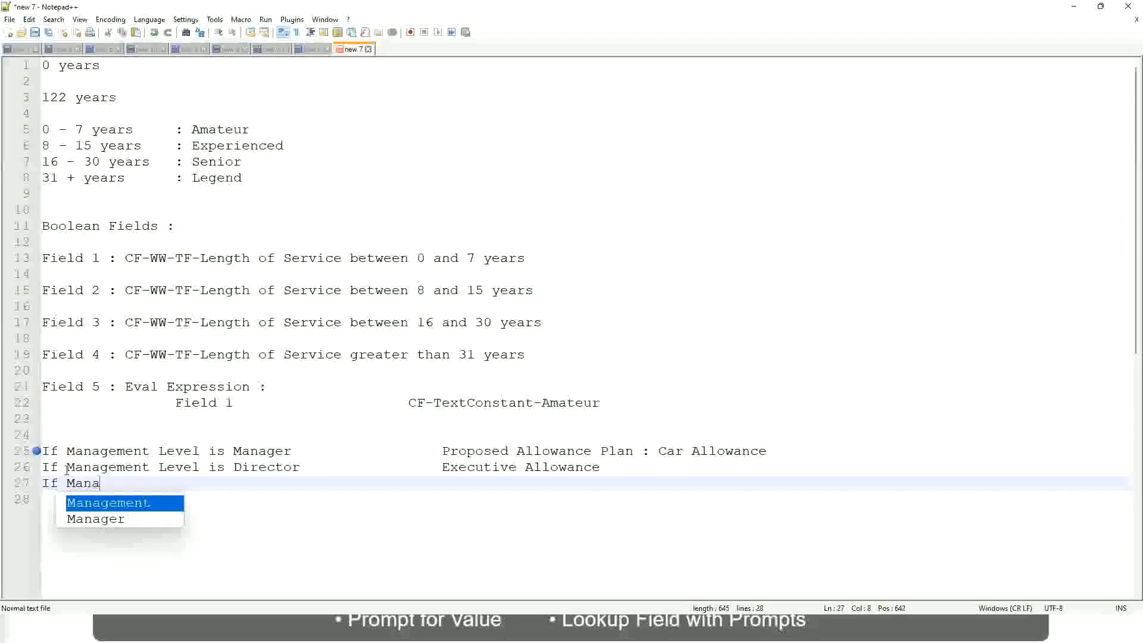
key("Return")
type("is")
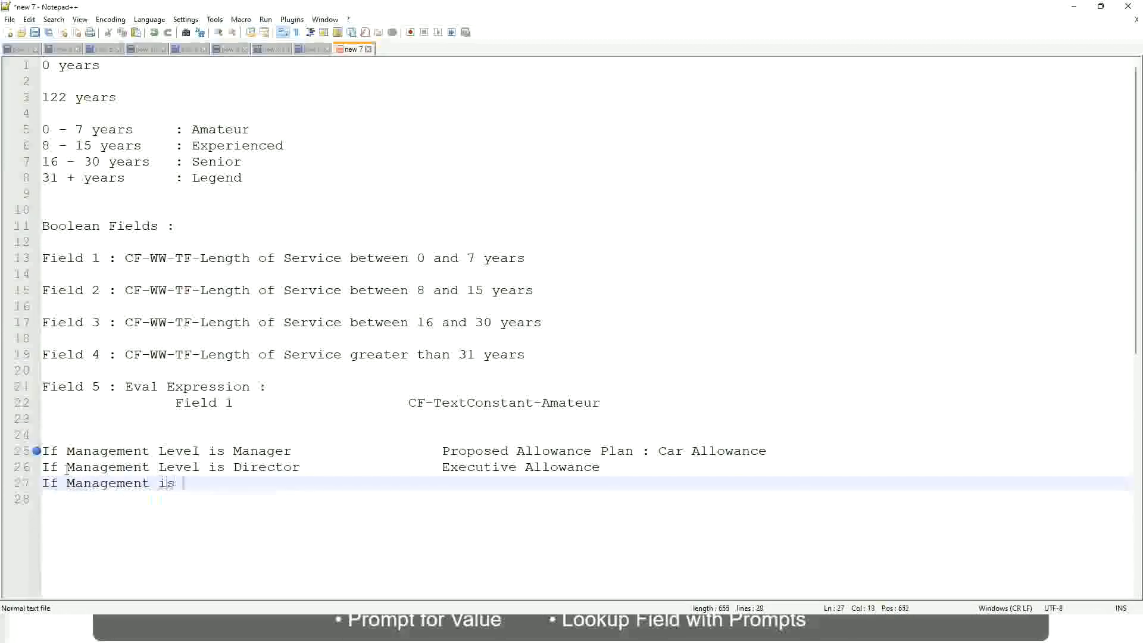
key("BackSpace")
key("BackSpace")
key("BackSpace")
type("le")
key("BackSpace")
key("BackSpace")
type("Le")
key("Down")
key("Down")
key("Return")
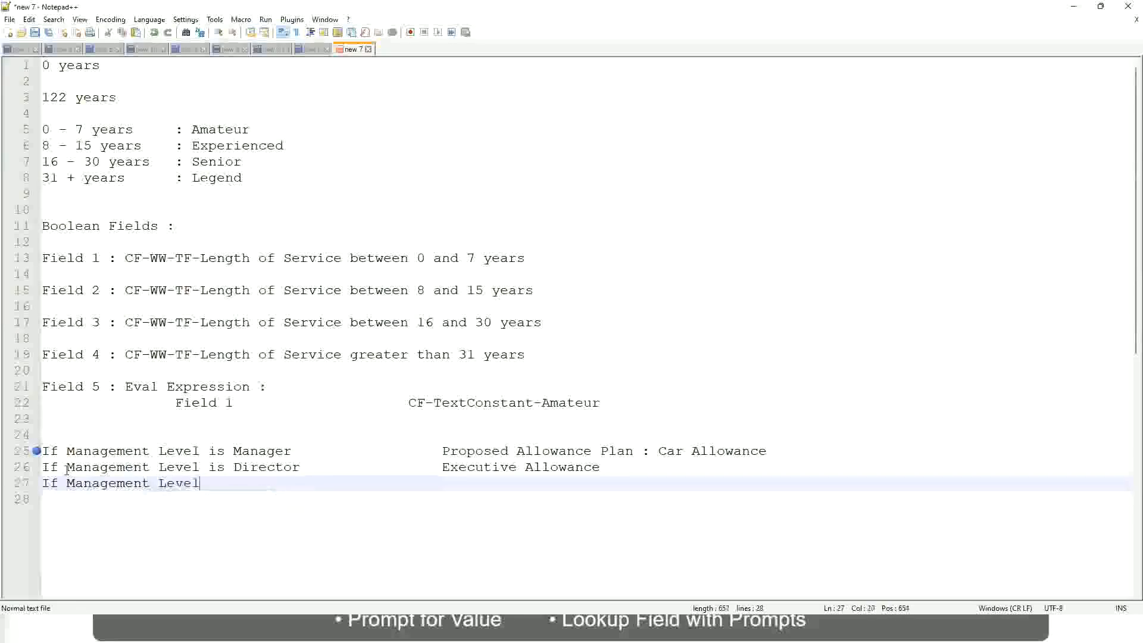
Complete the third rule line with is CEO and the result CEO Allowance, aligned with the results above
type("is CEO")
key("Tab")
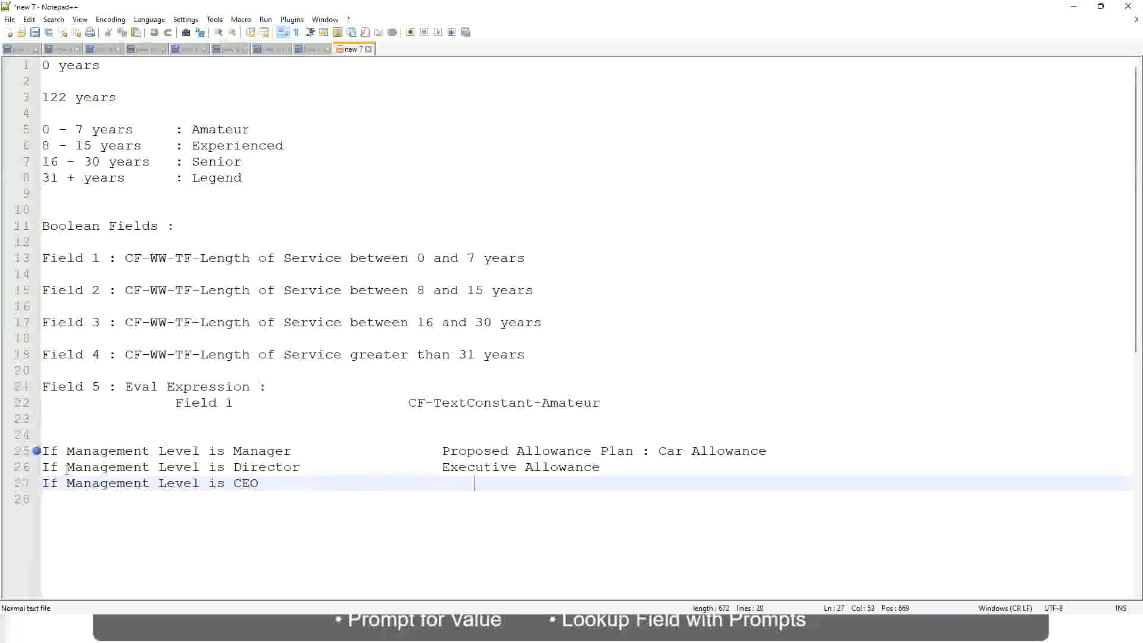
type("CEO Allowance")
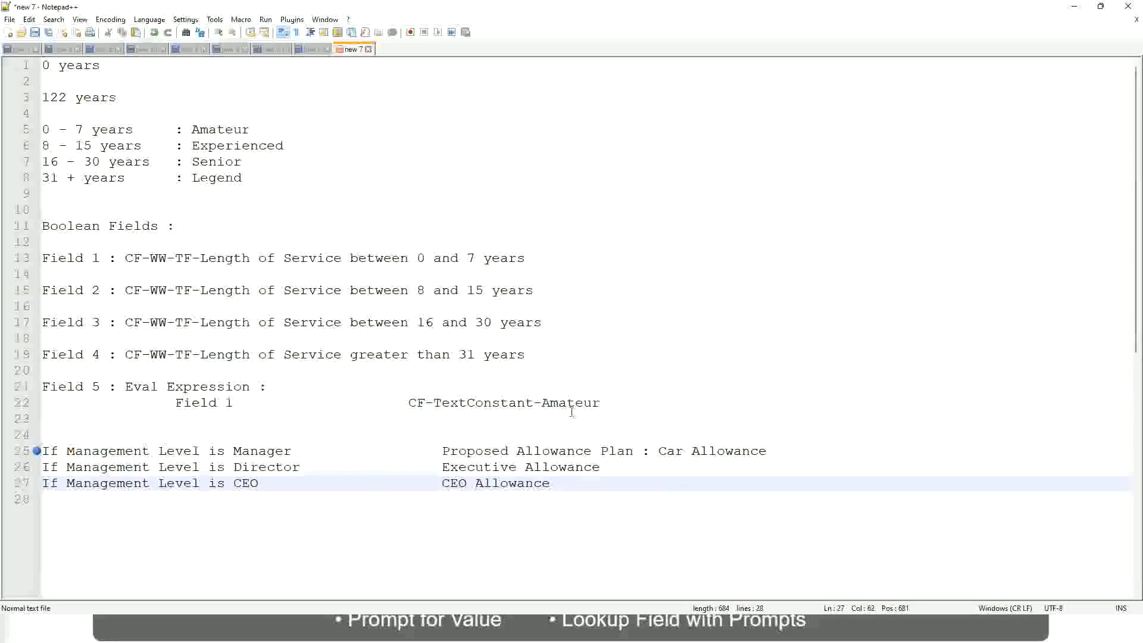
left_click(658, 451)
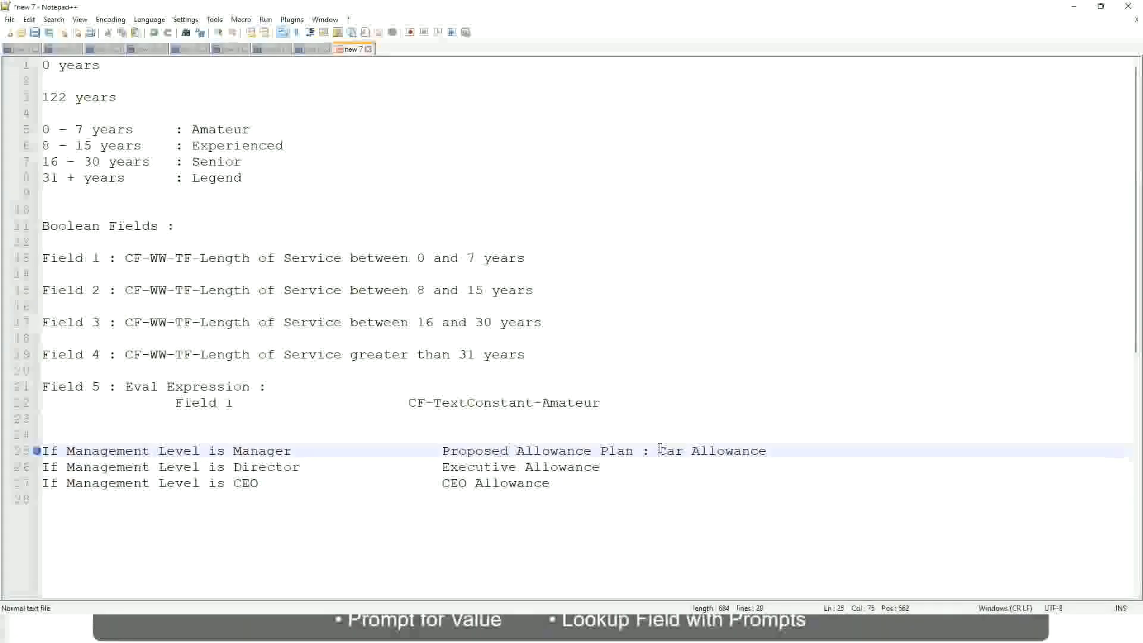
left_click_drag(658, 450, 768, 447)
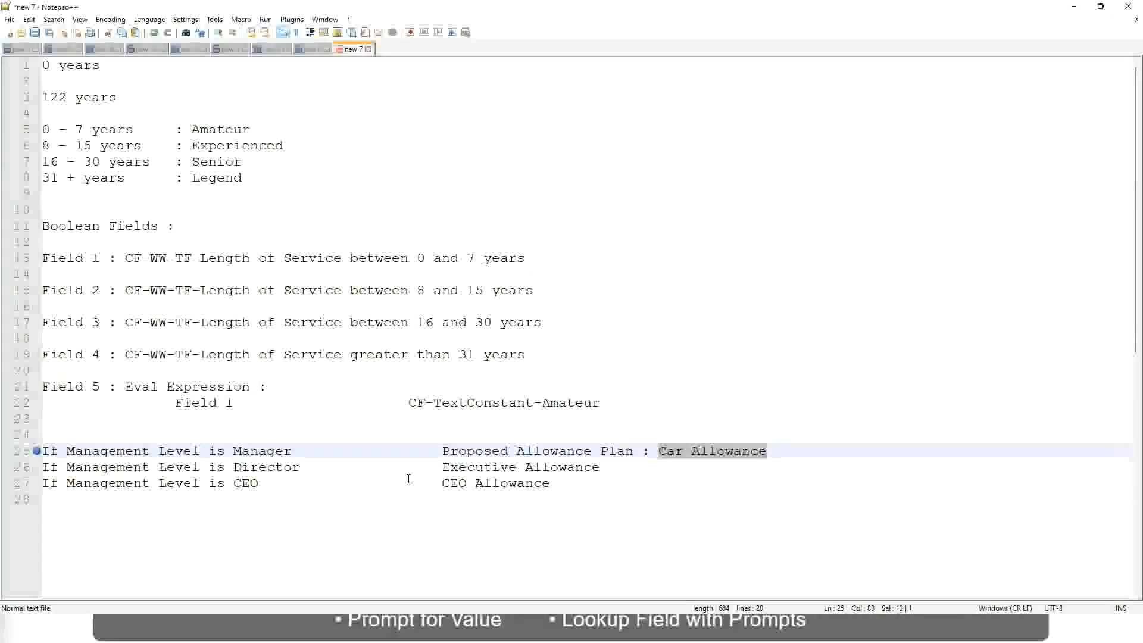
left_click(533, 450)
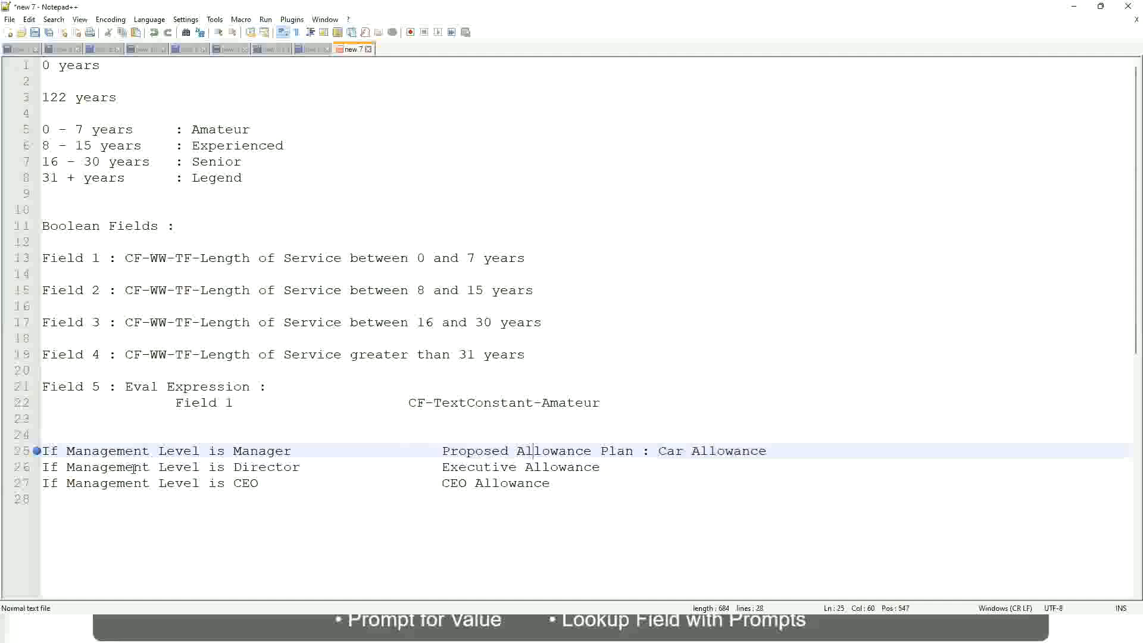
left_click(233, 450)
Replace the entire result of the Manager rule on line 25 with First Line Manager
left_click_drag(446, 451, 783, 447)
type("Managers")
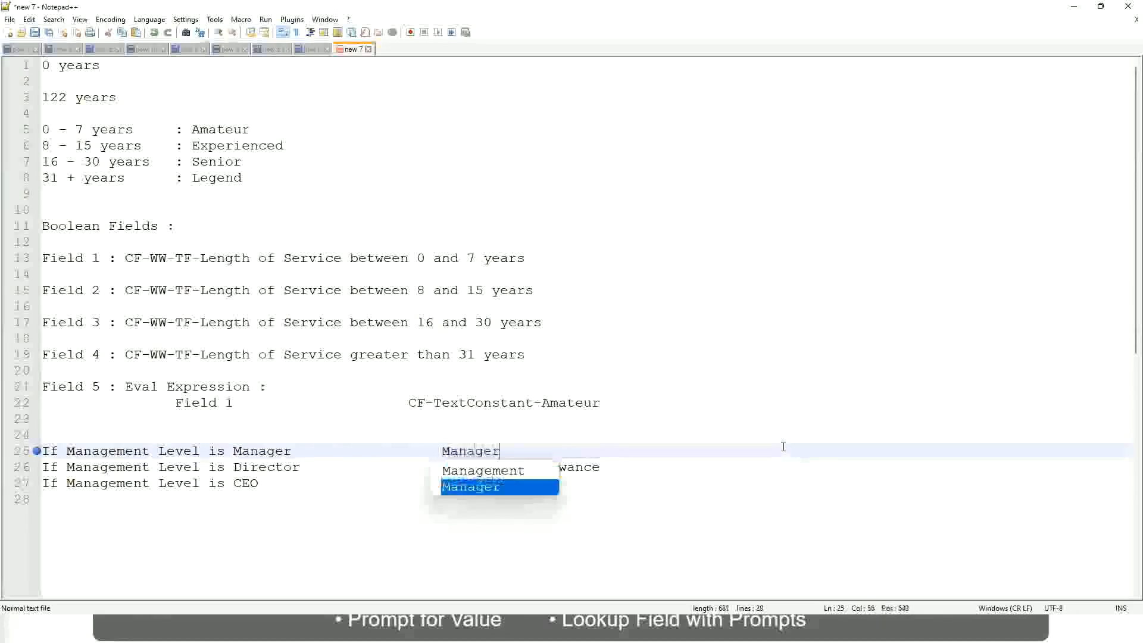
key("BackSpace")
key("BackSpace")
key("BackSpace")
key("BackSpace")
key("BackSpace")
key("BackSpace")
key("BackSpace")
key("BackSpace")
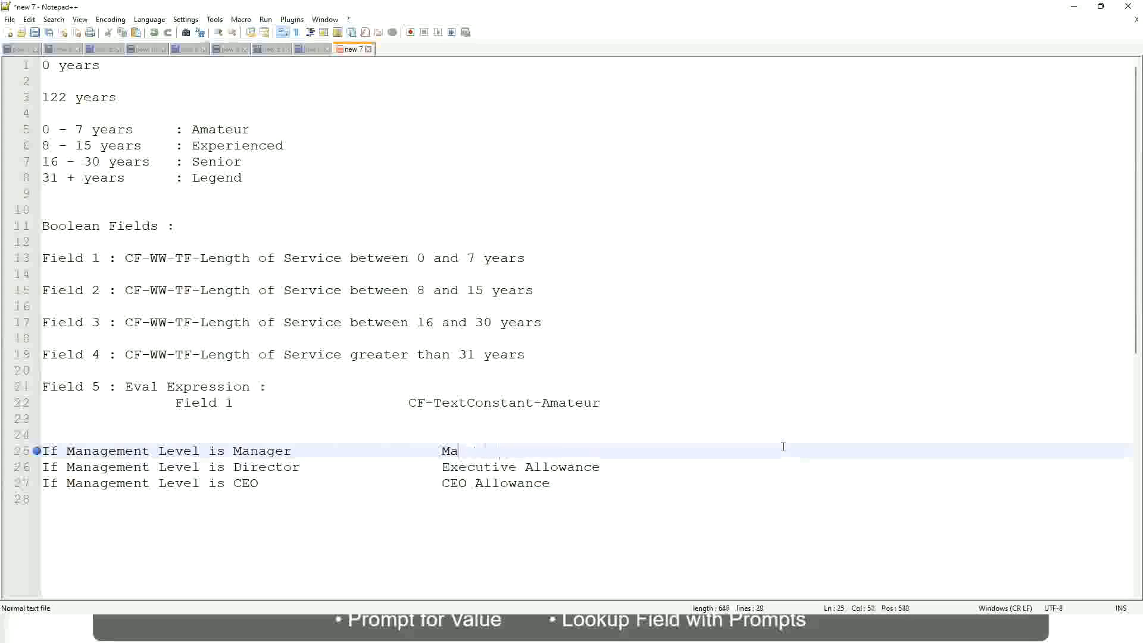
type("Eirst Line Mana")
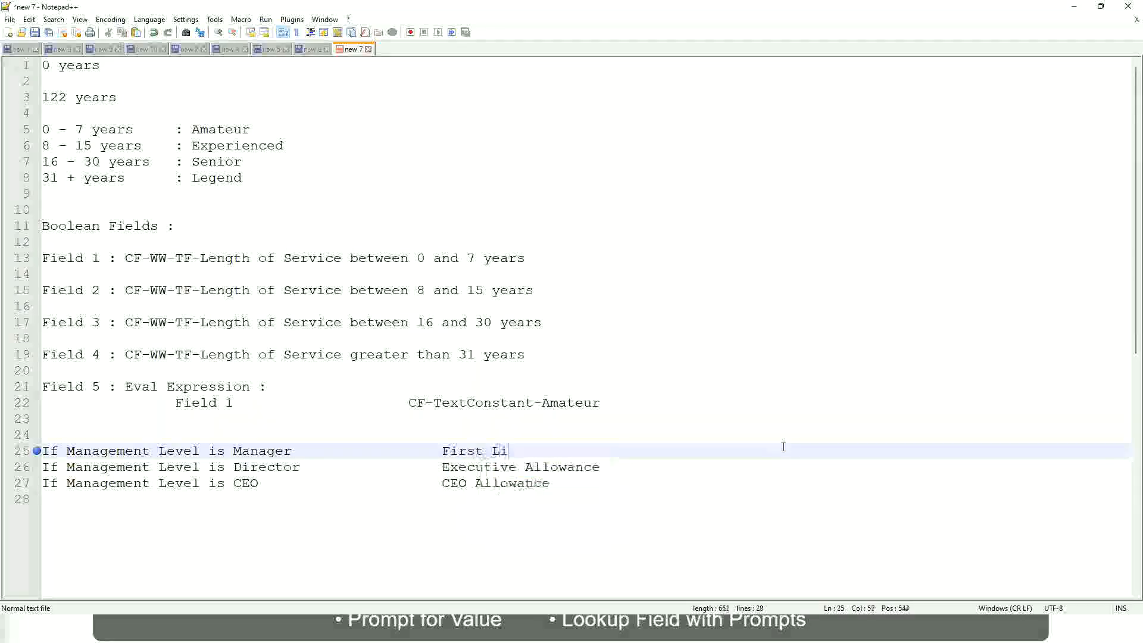
type("ger")
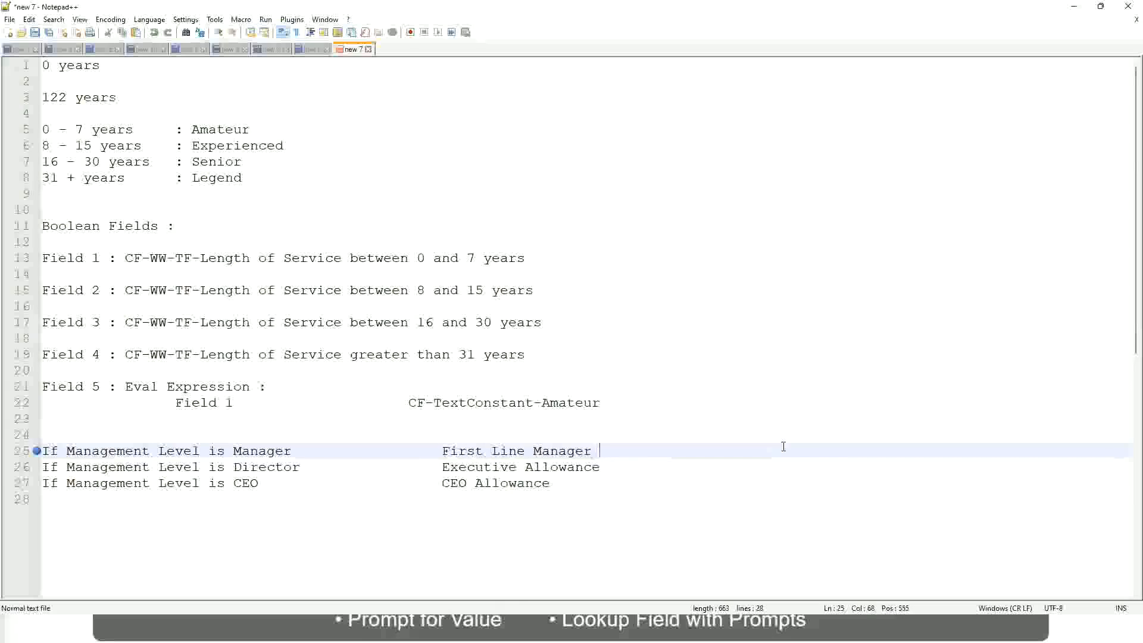
Insert Name of the in front of First Line Manager in the Manager rule's result
key("Left")
key("Left")
key("Left")
key("Left")
key("Left")
key("Left")
key("Left")
key("Left")
key("Left")
key("Left")
key("Left")
key("Left")
key("Left")
key("Left")
key("Left")
key("Left")
key("Left")
key("Left")
key("Left")
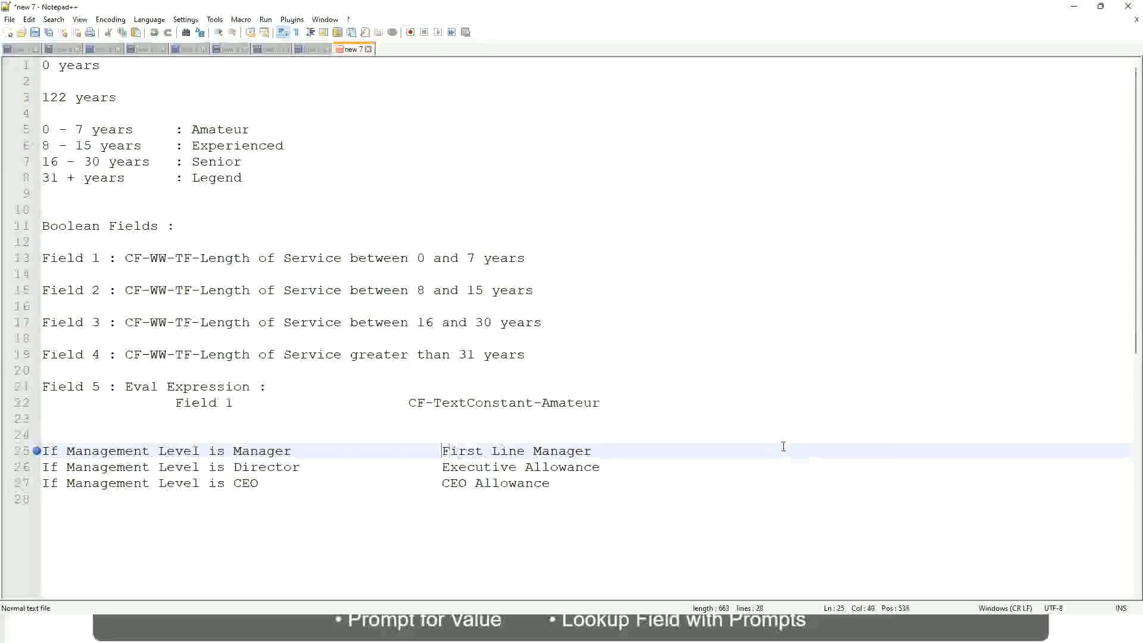
type("Name of the")
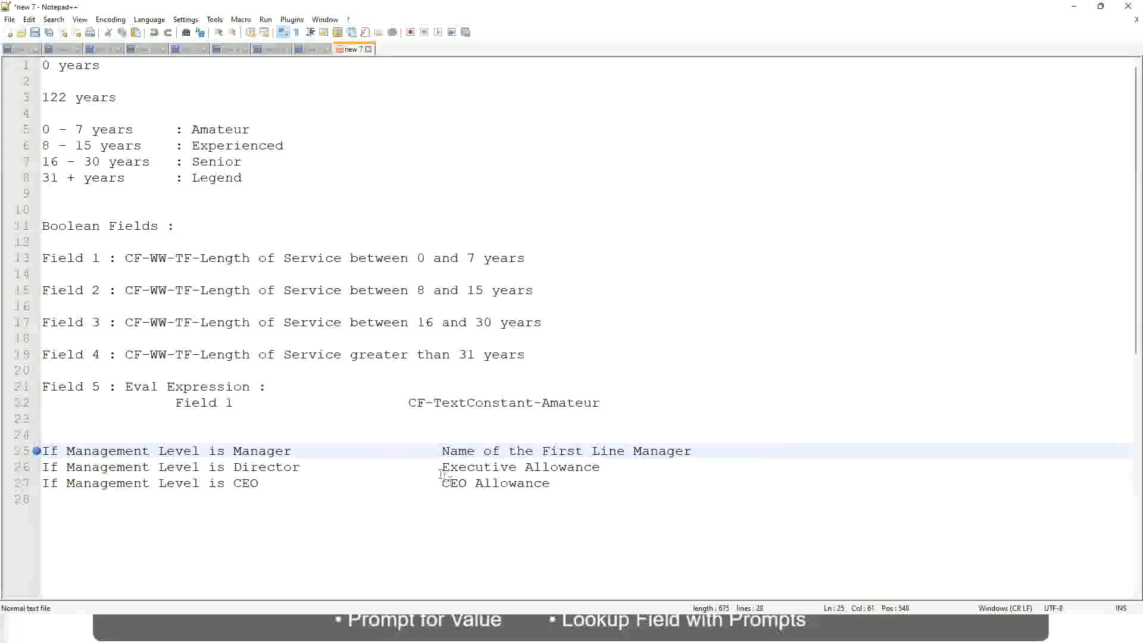
Replace Executive Allowance in the Director rule with the opening words Name of
left_click_drag(444, 466, 605, 461)
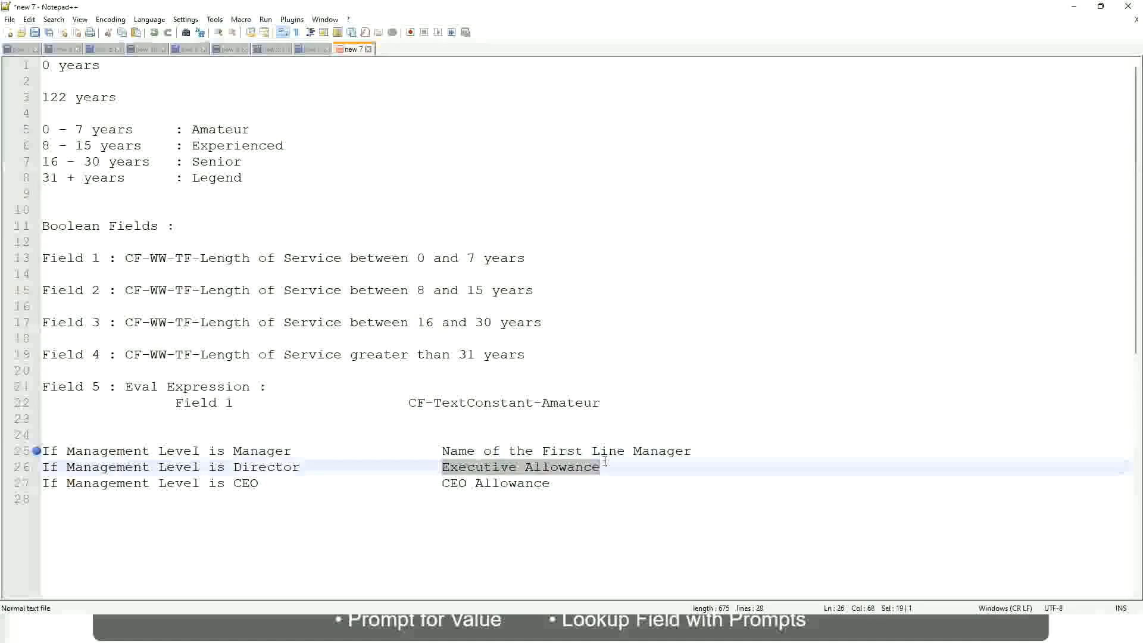
type("Name ")
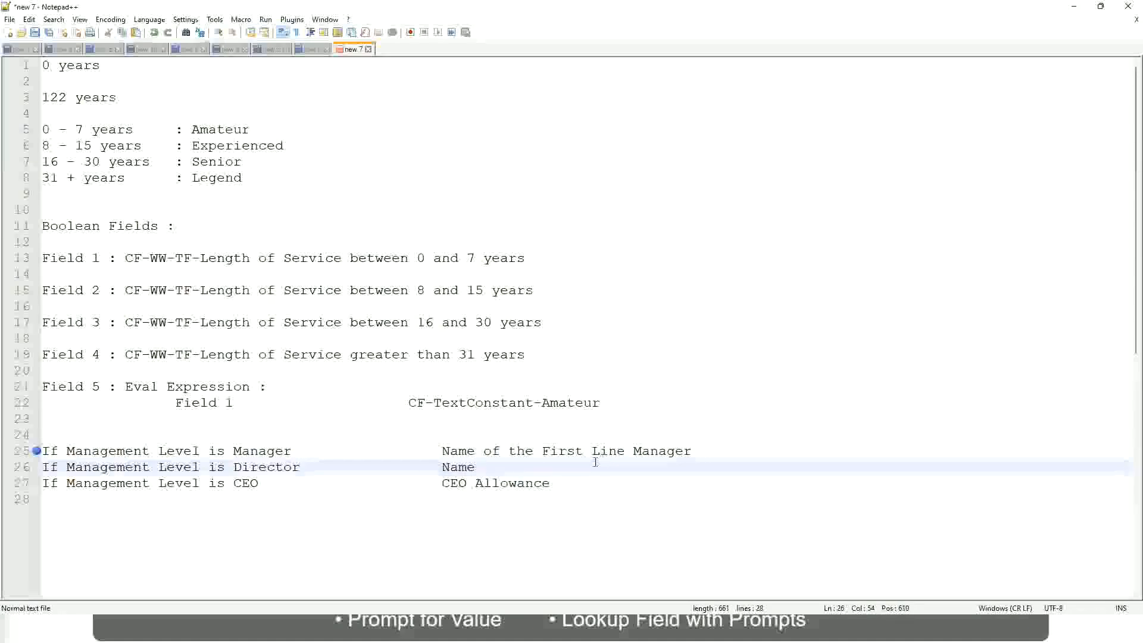
type("of First")
key("BackSpace")
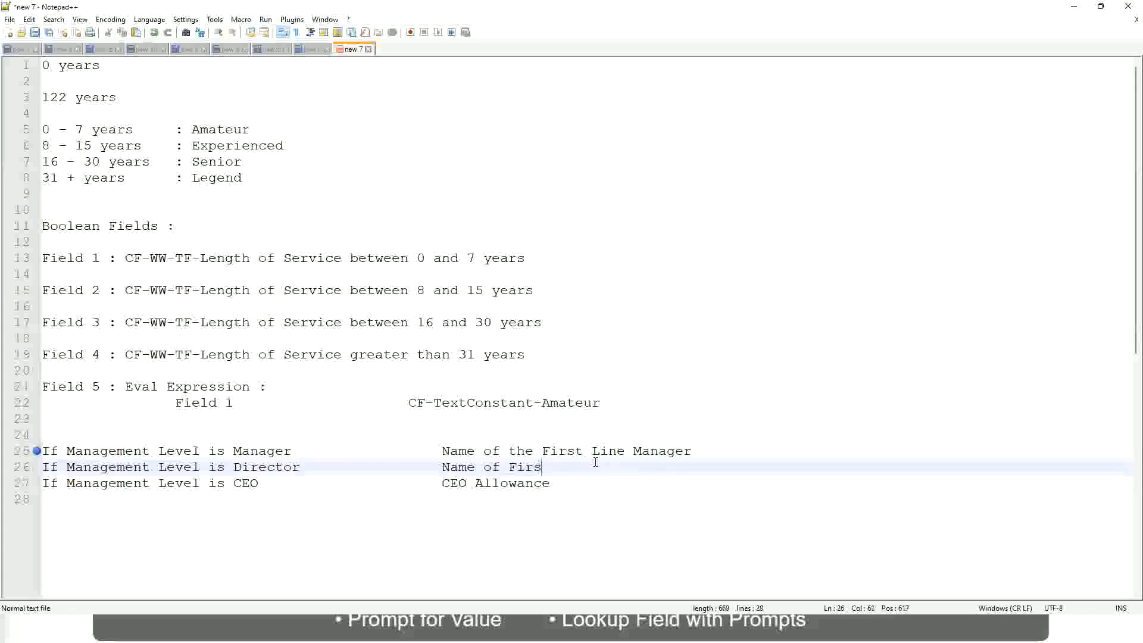
key("BackSpace")
key("BackSpace")
key("BackSpace")
key("BackSpace")
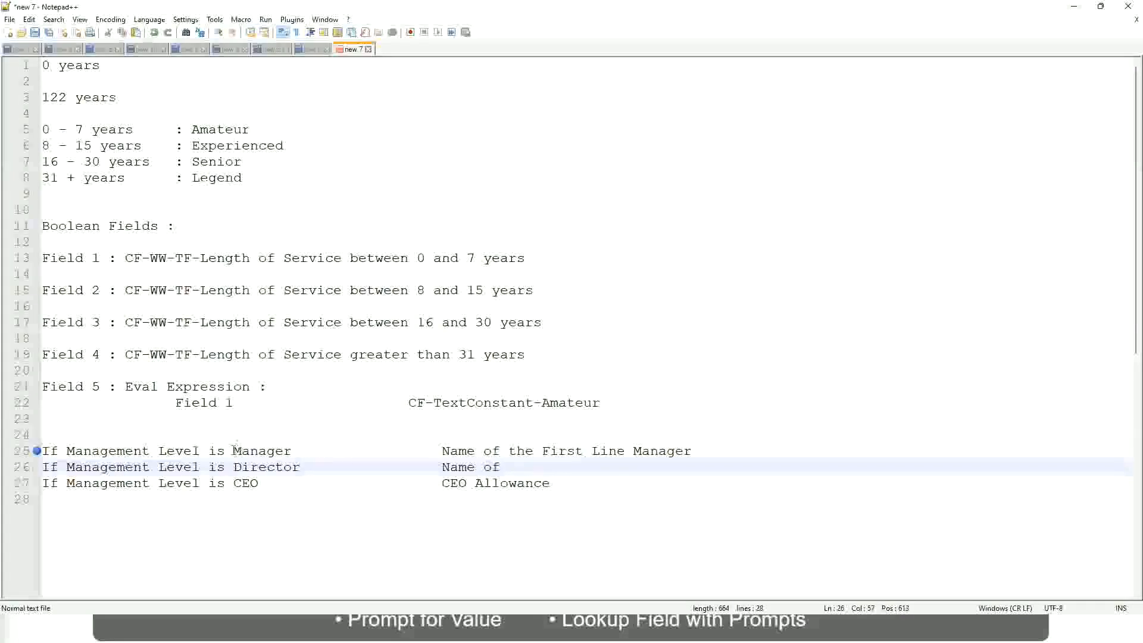
Change First to Second in the Manager rule's result on line 25, keeping a single space before Line Manager
double_click(559, 452)
type("Second")
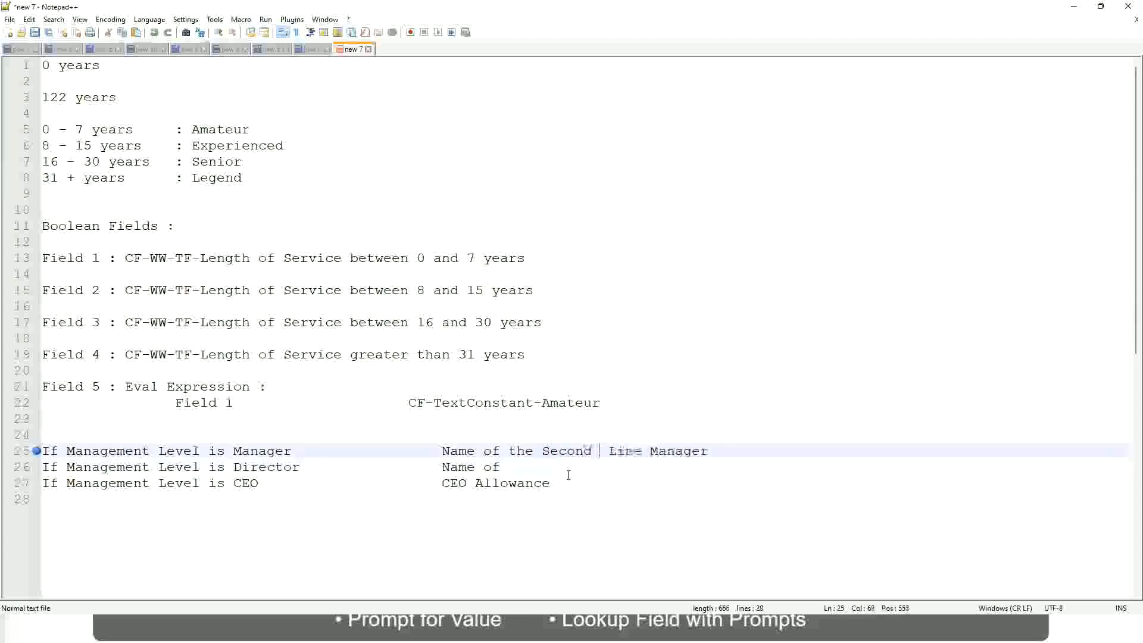
key("BackSpace")
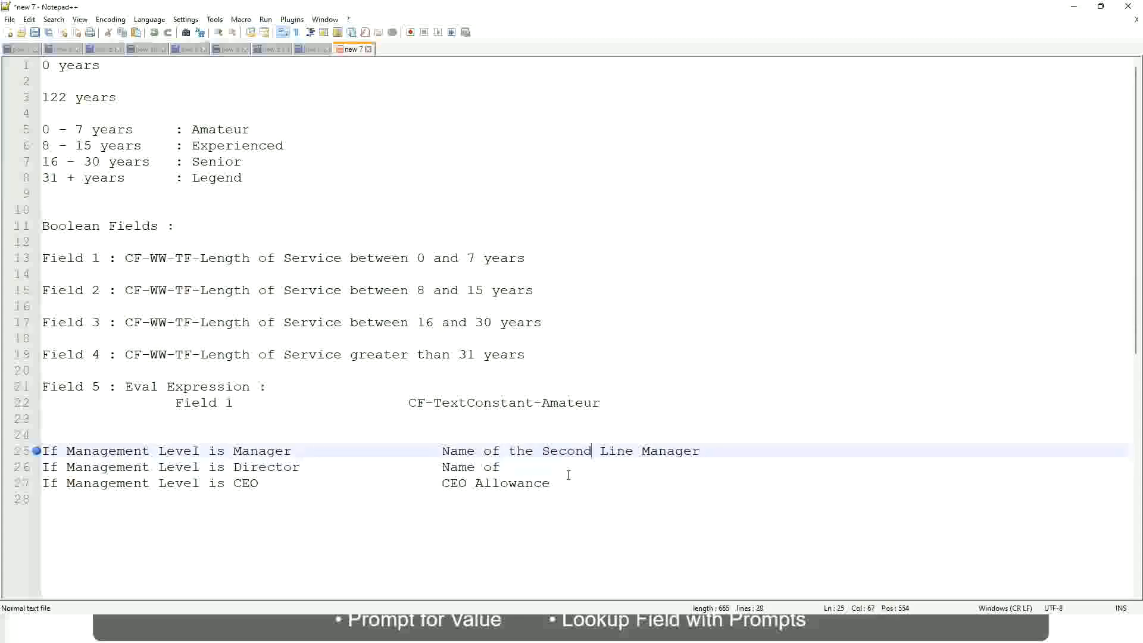
Complete the Director rule's result as Name of Manager and replace CEO Allowance with name of CEO/Himself/Herself in the CEO rule
left_click(518, 466)
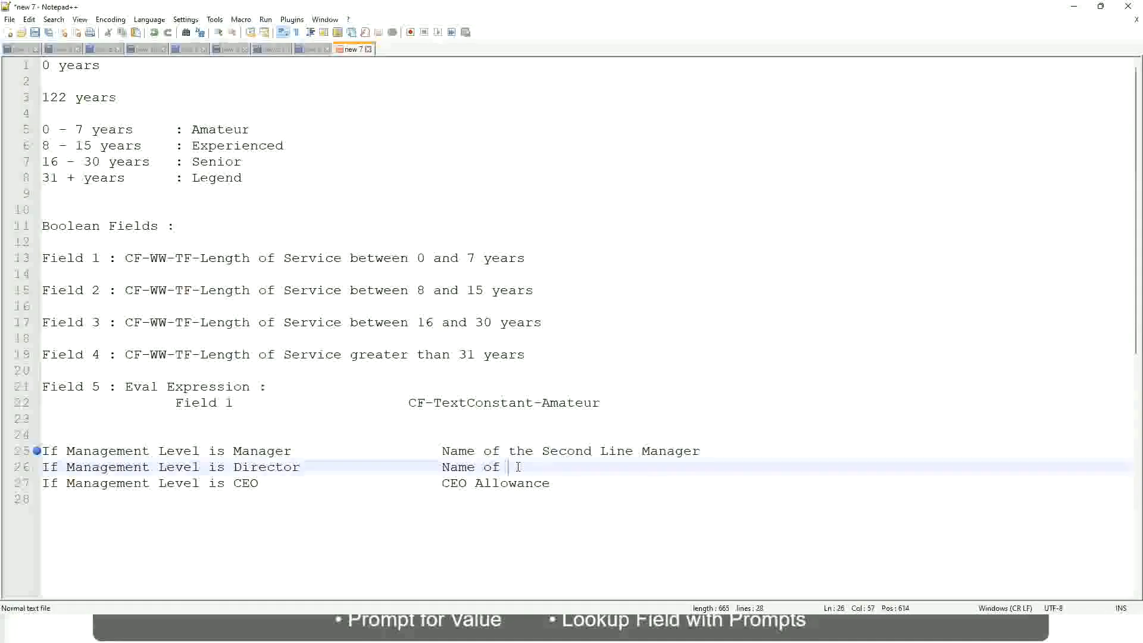
type("Manager")
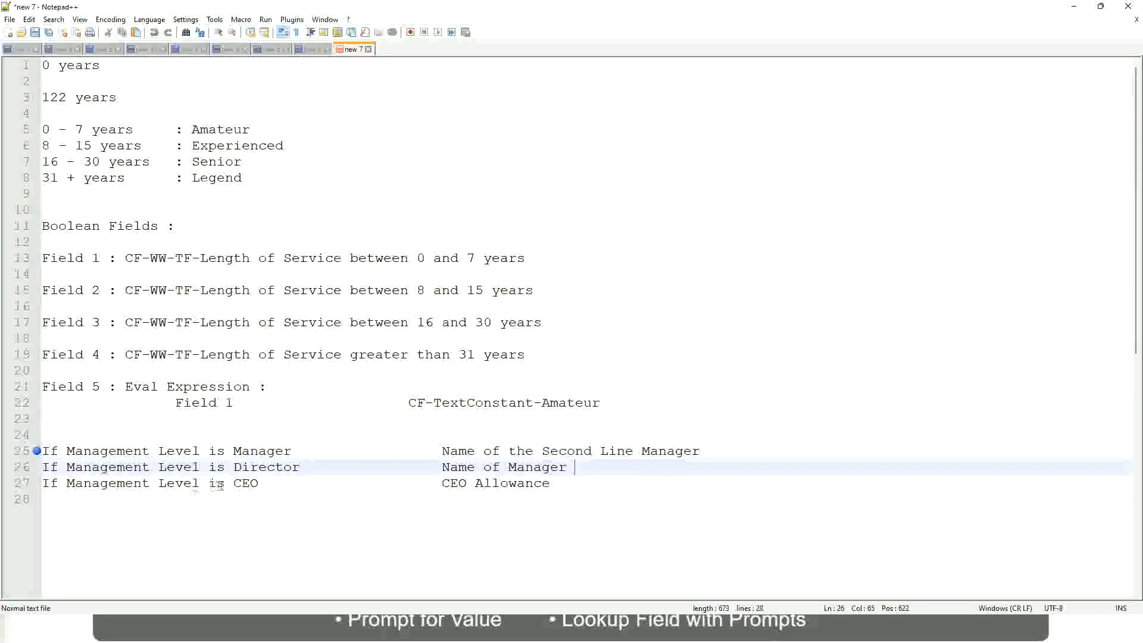
left_click(423, 483)
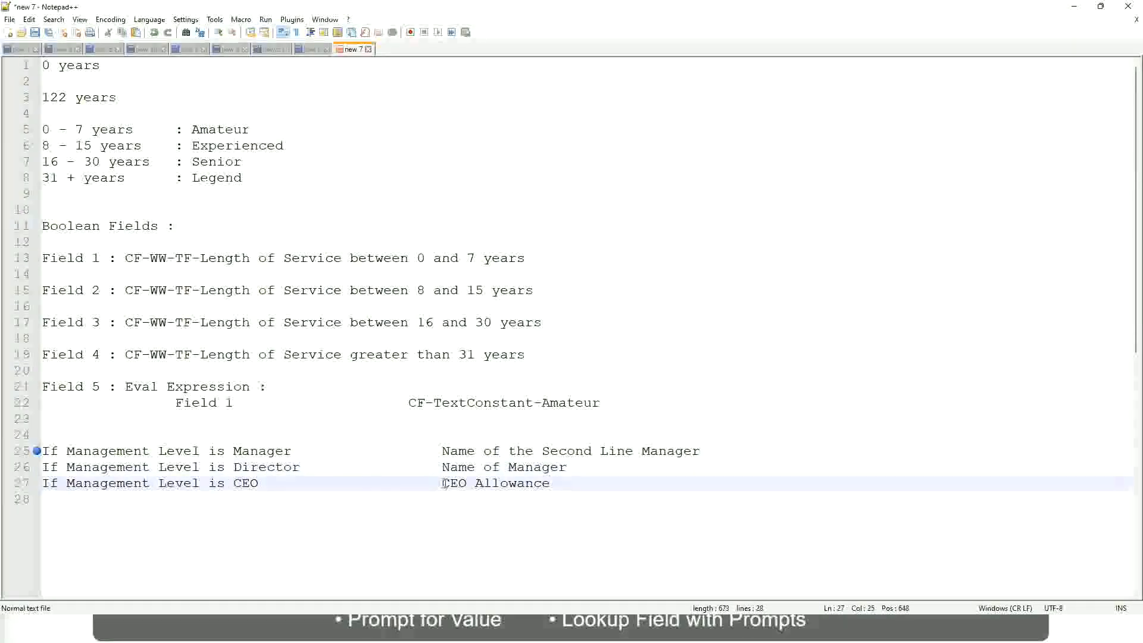
left_click_drag(442, 482, 565, 483)
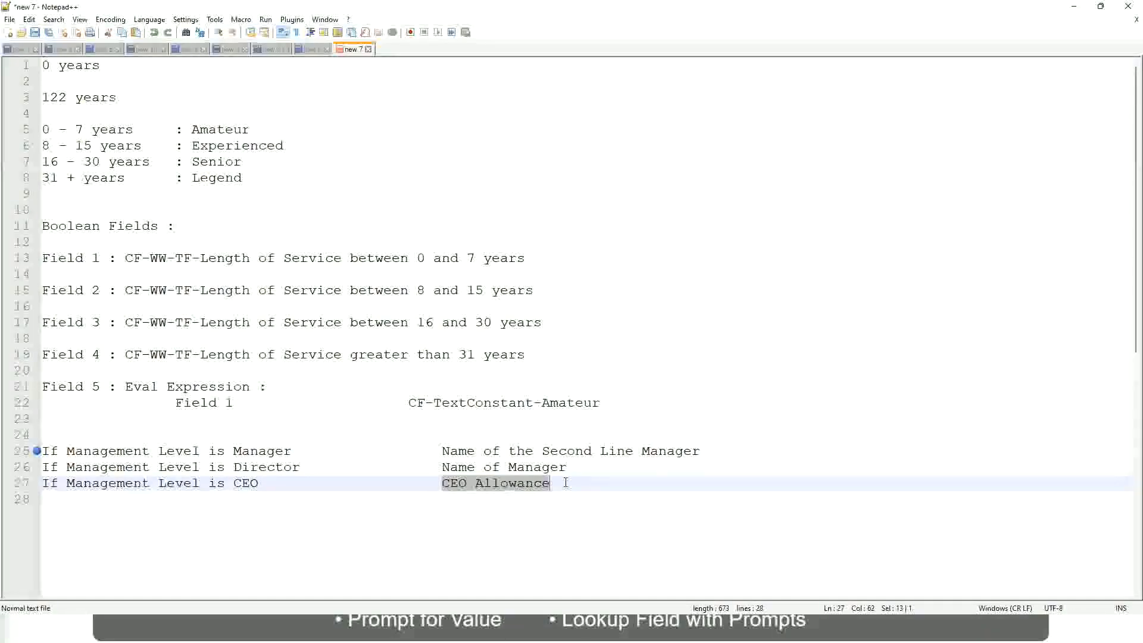
type("name of CEO")
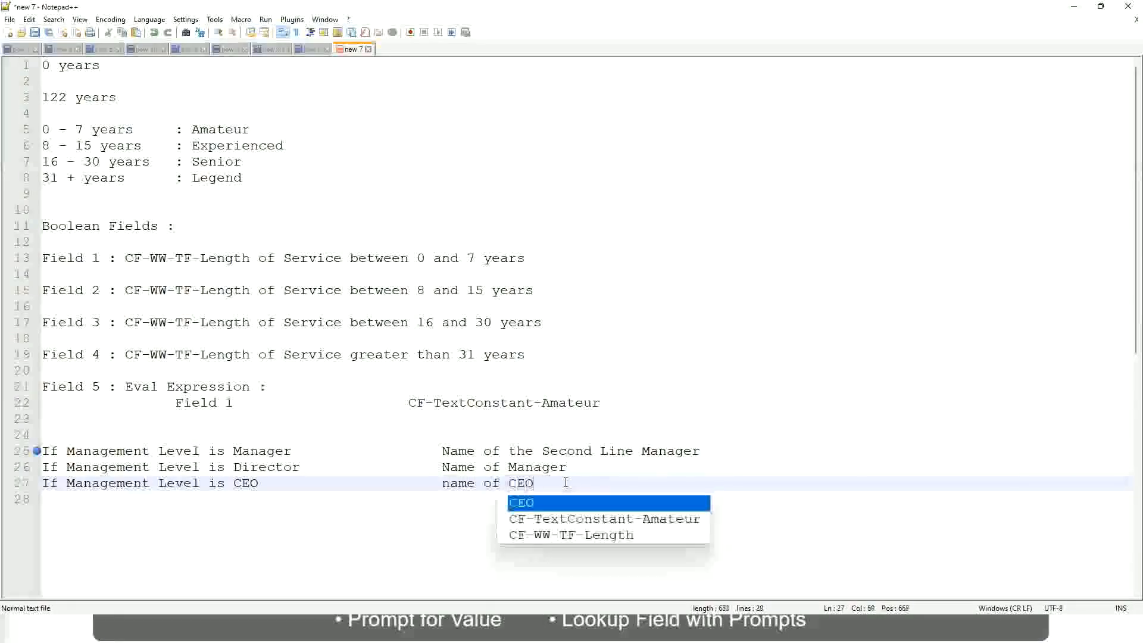
key("BackSpace")
type("/")
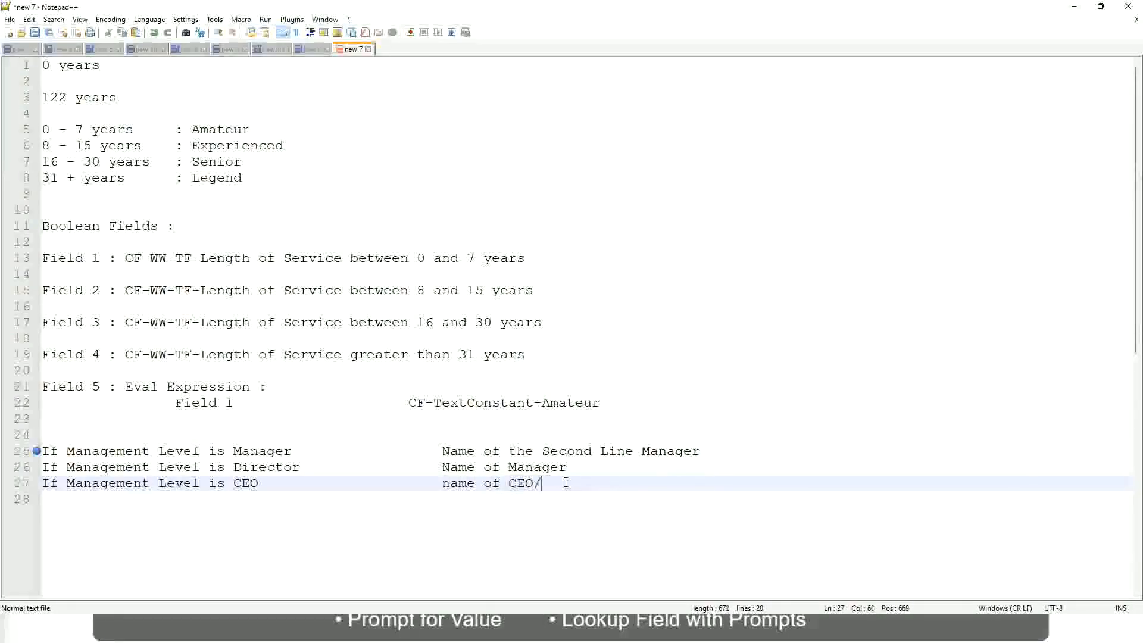
type("Himself/Herself")
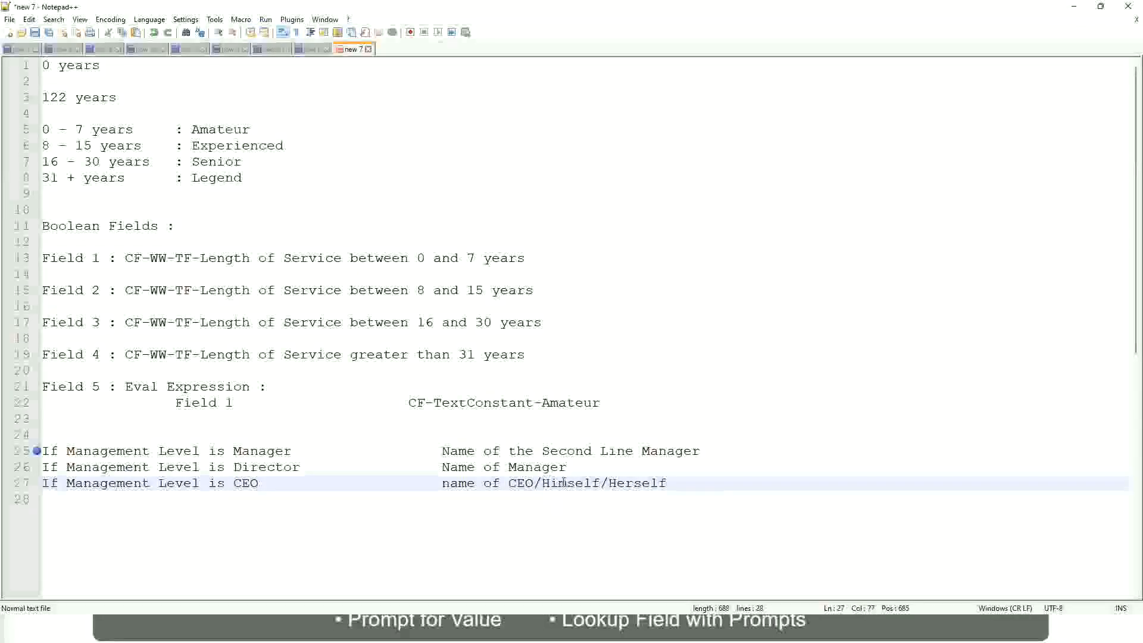
Review the Manager, Director and CEO rules on lines 25 to 27, matching each management level with its result
left_click(409, 482)
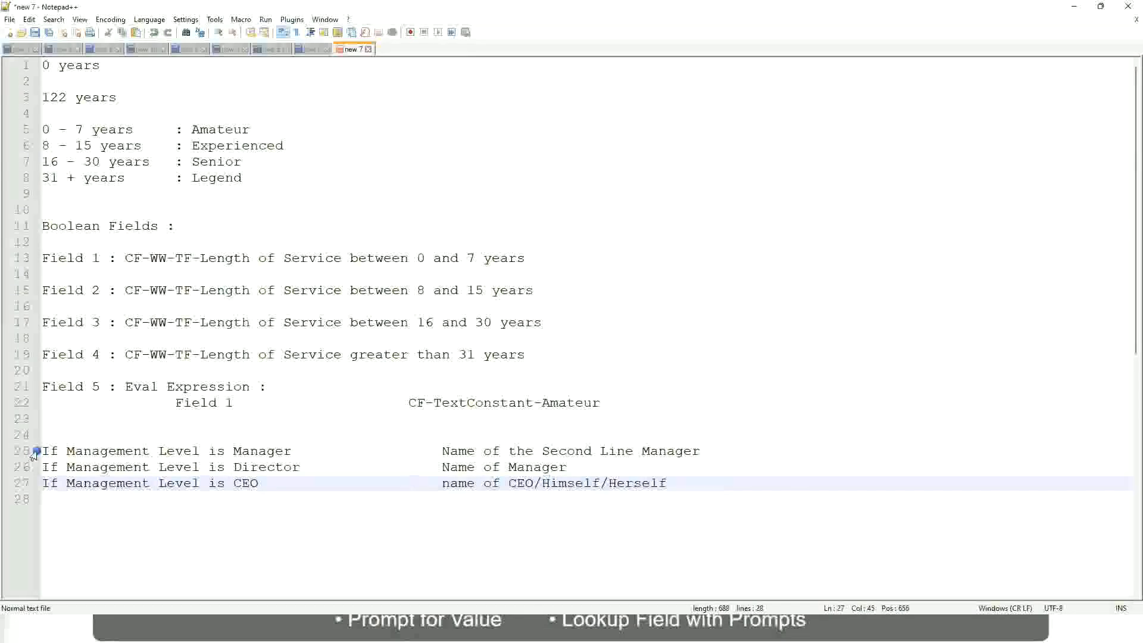
left_click(125, 451)
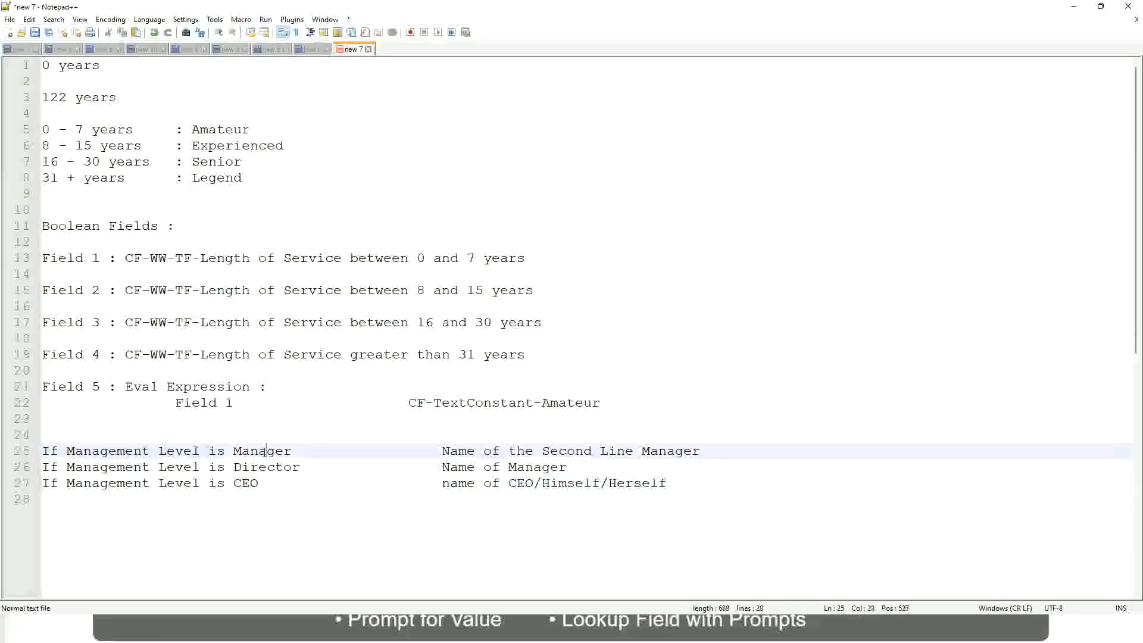
left_click(392, 459)
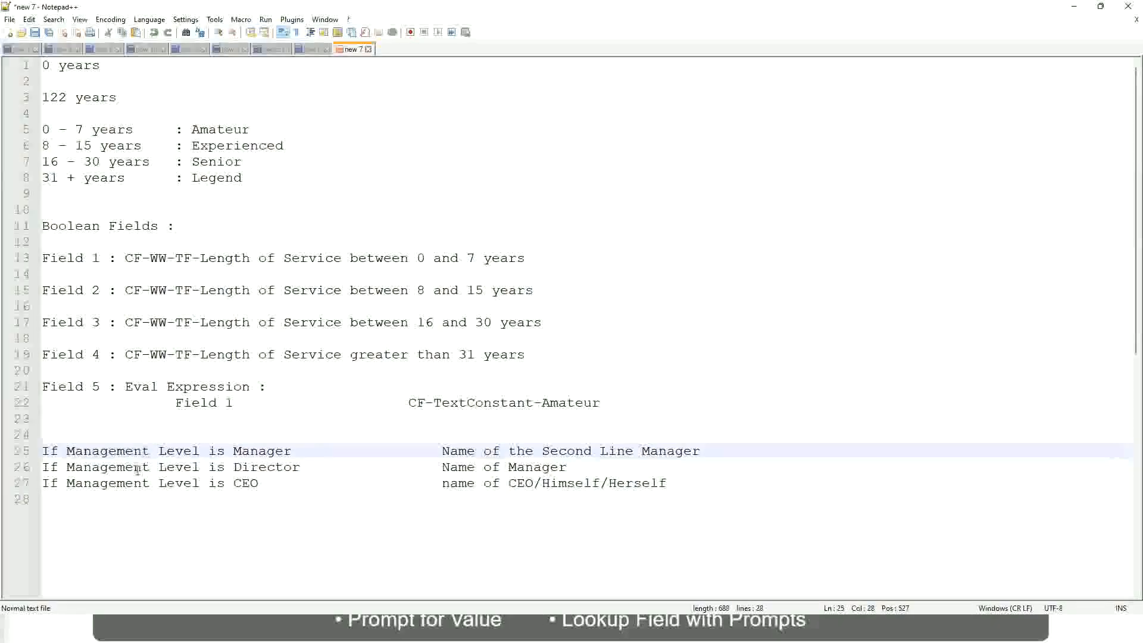
left_click(234, 468)
key("Right")
key("Right")
key("Right")
key("Right")
key("Right")
key("Right")
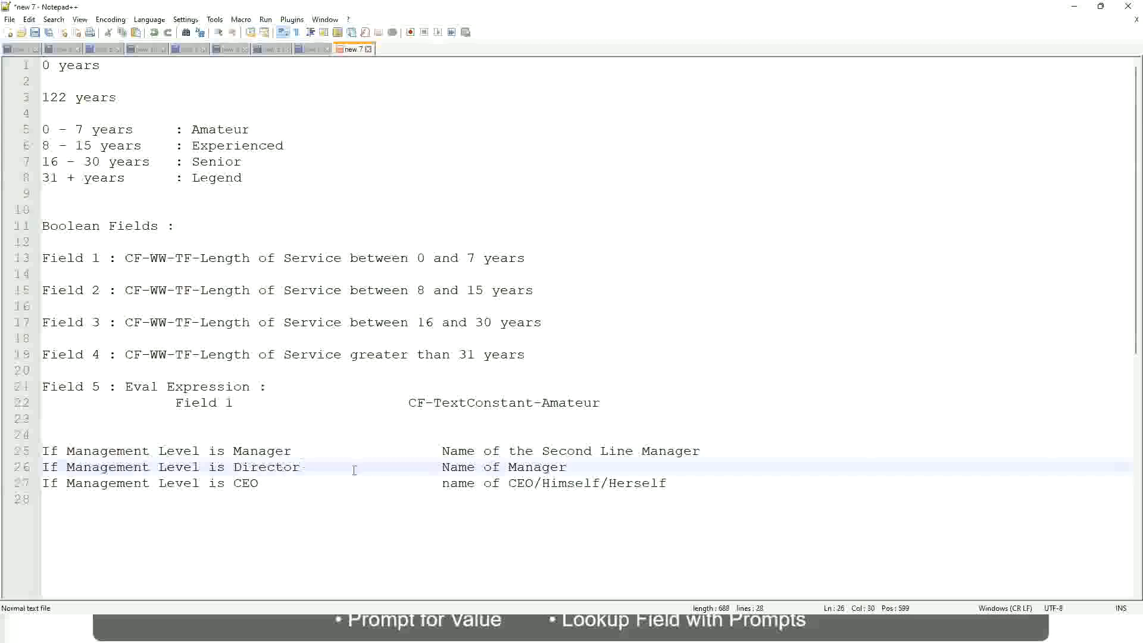
left_click(568, 468)
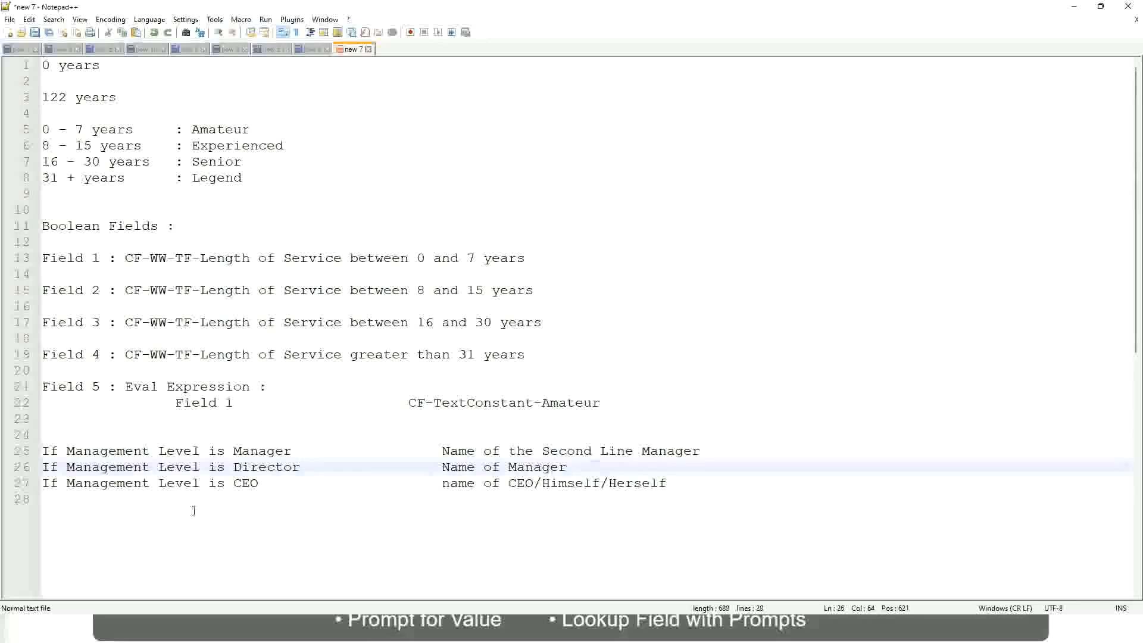
left_click(256, 469)
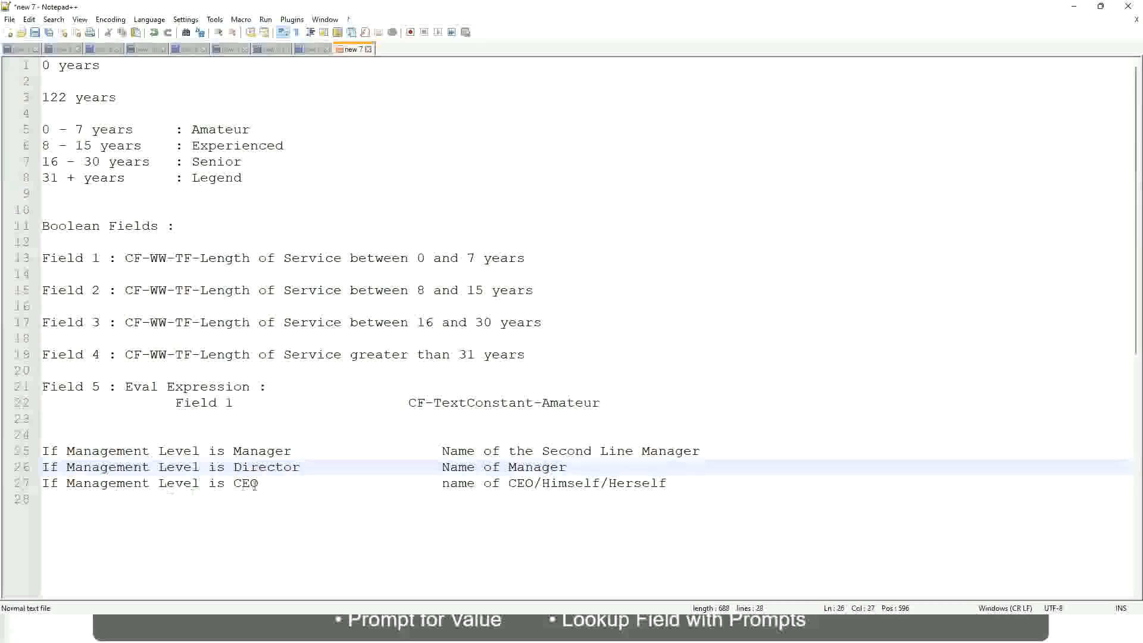
left_click(249, 482)
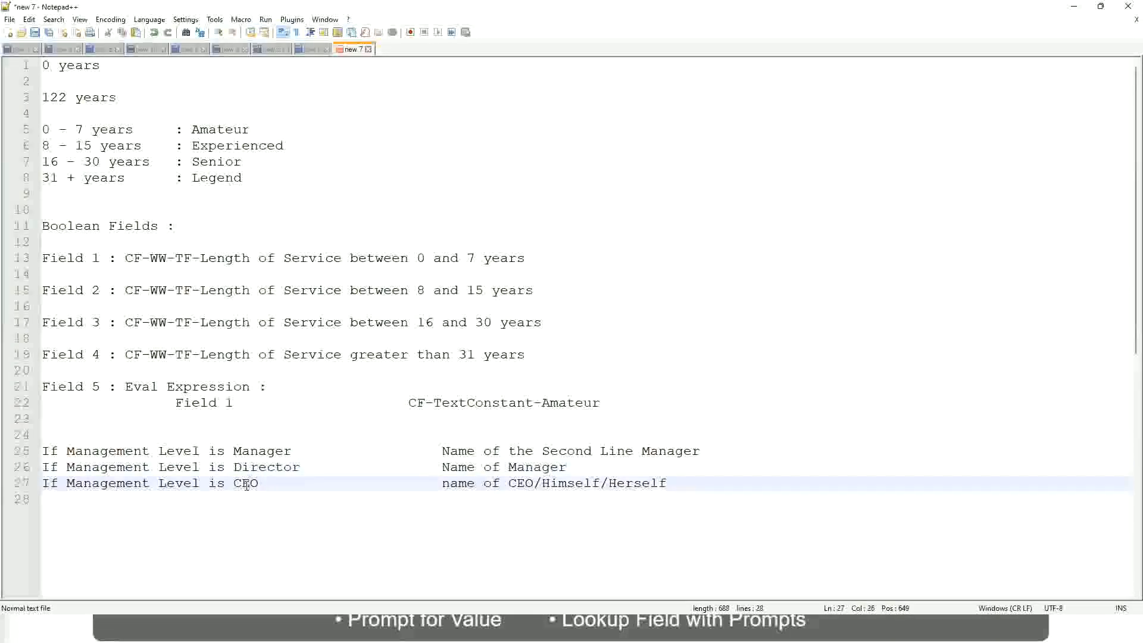
left_click(534, 483)
left_click(671, 483)
left_click_drag(694, 477, 40, 451)
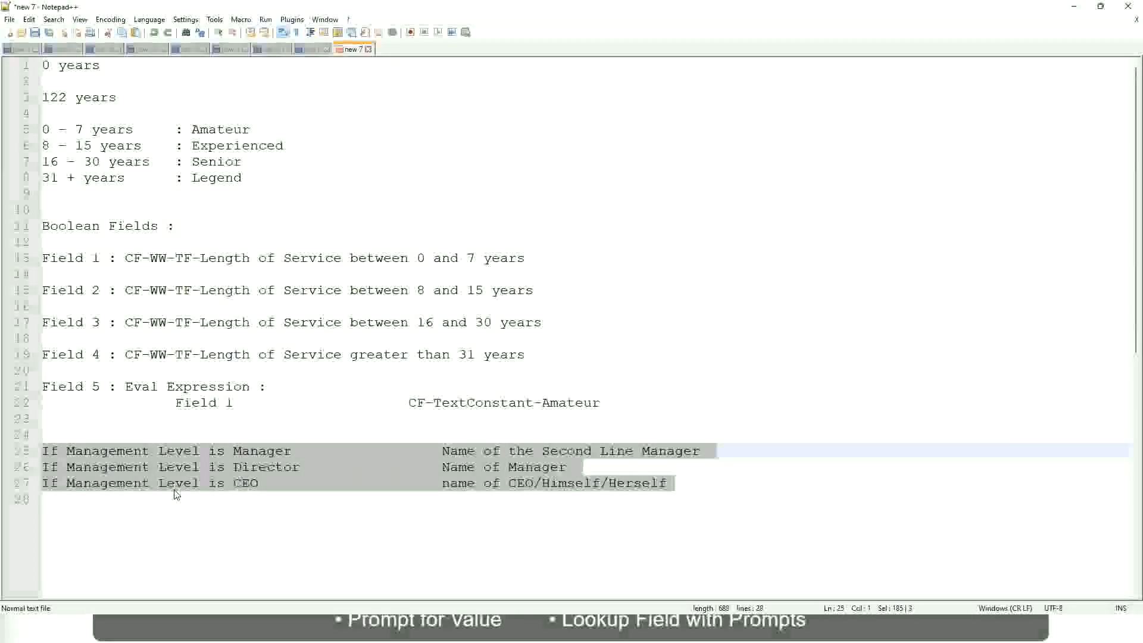
Examine the Manager rule's result on line 25 against its management level condition
left_click(484, 451)
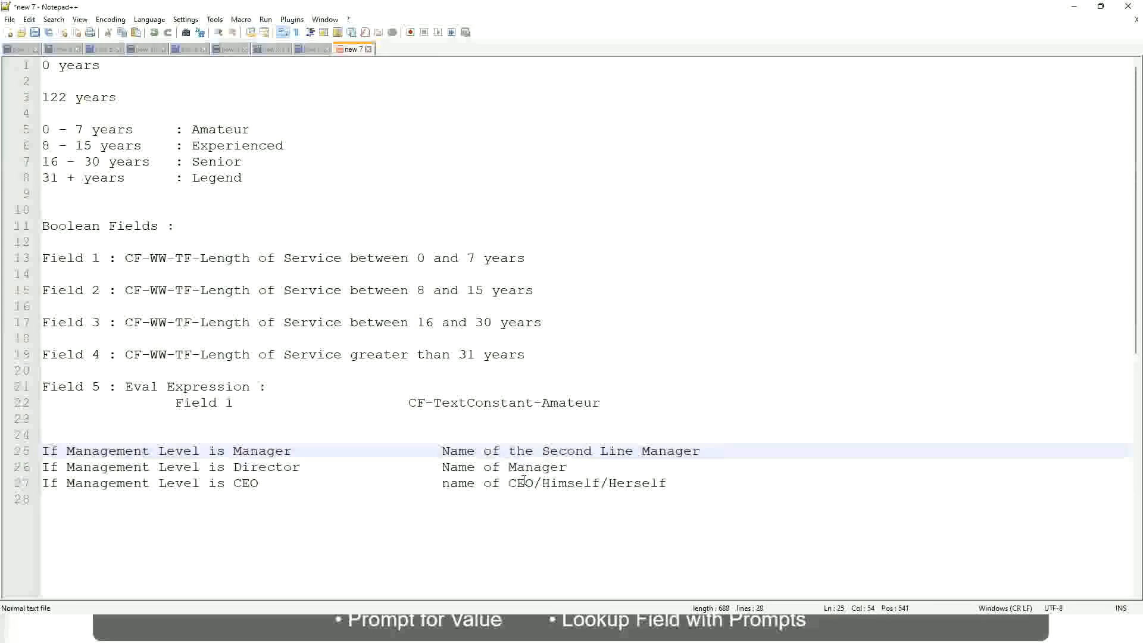
left_click_drag(441, 450, 701, 450)
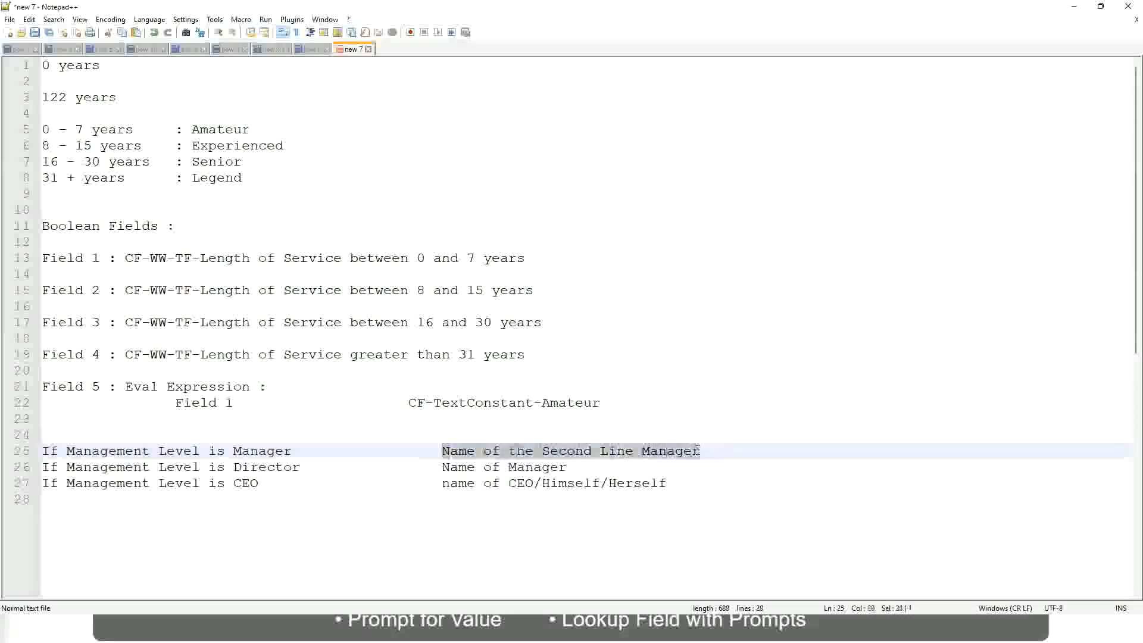
left_click(532, 451)
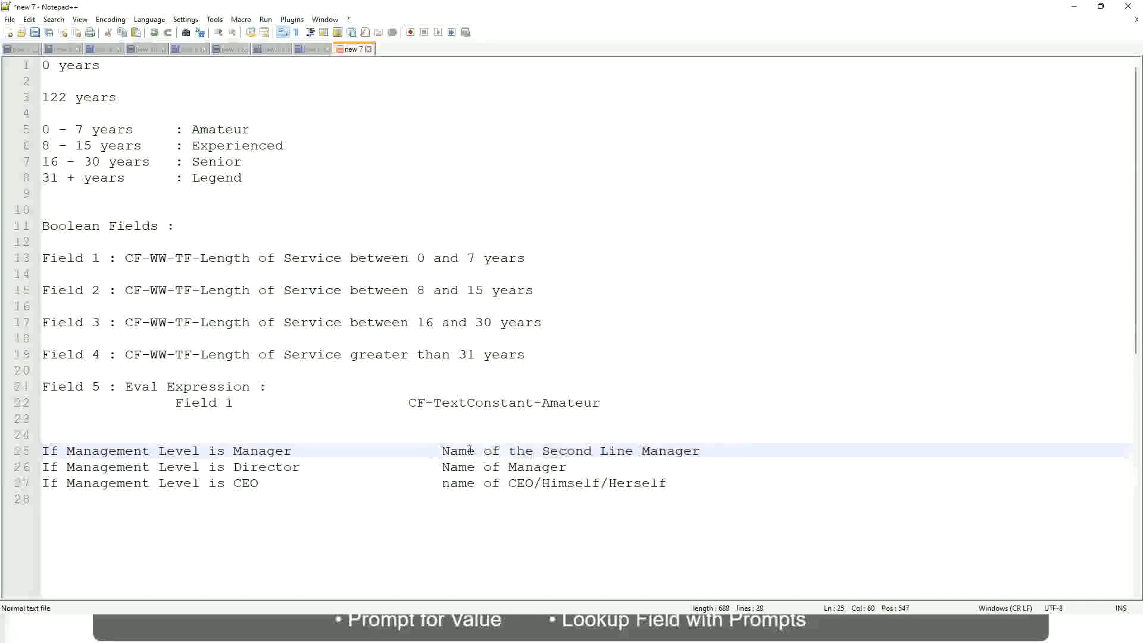
left_click_drag(441, 451, 703, 450)
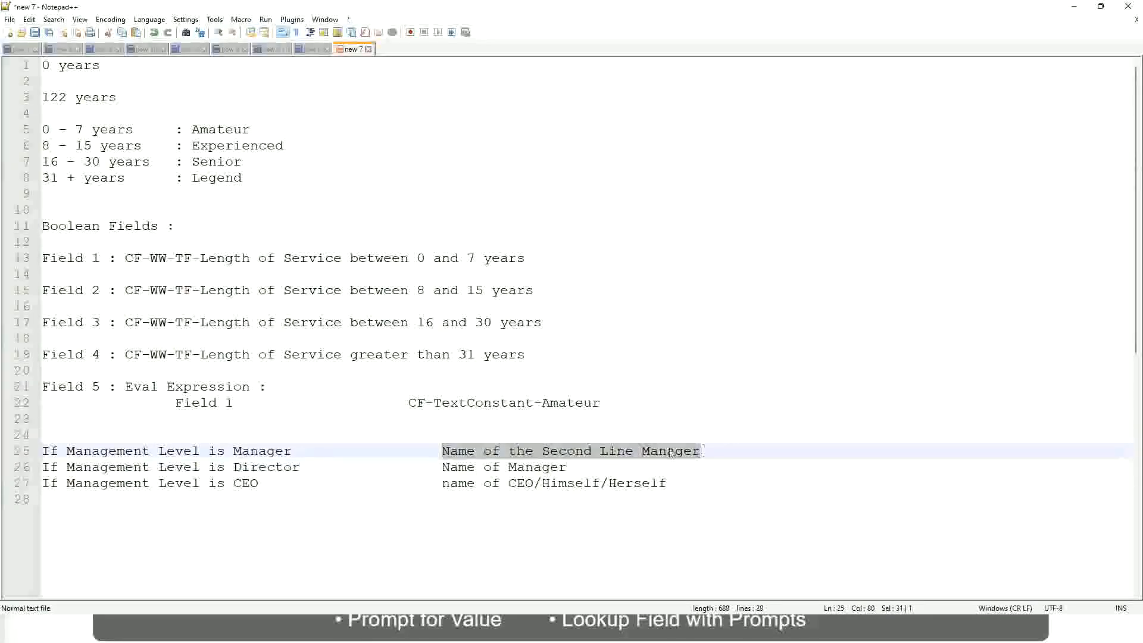
left_click(586, 452)
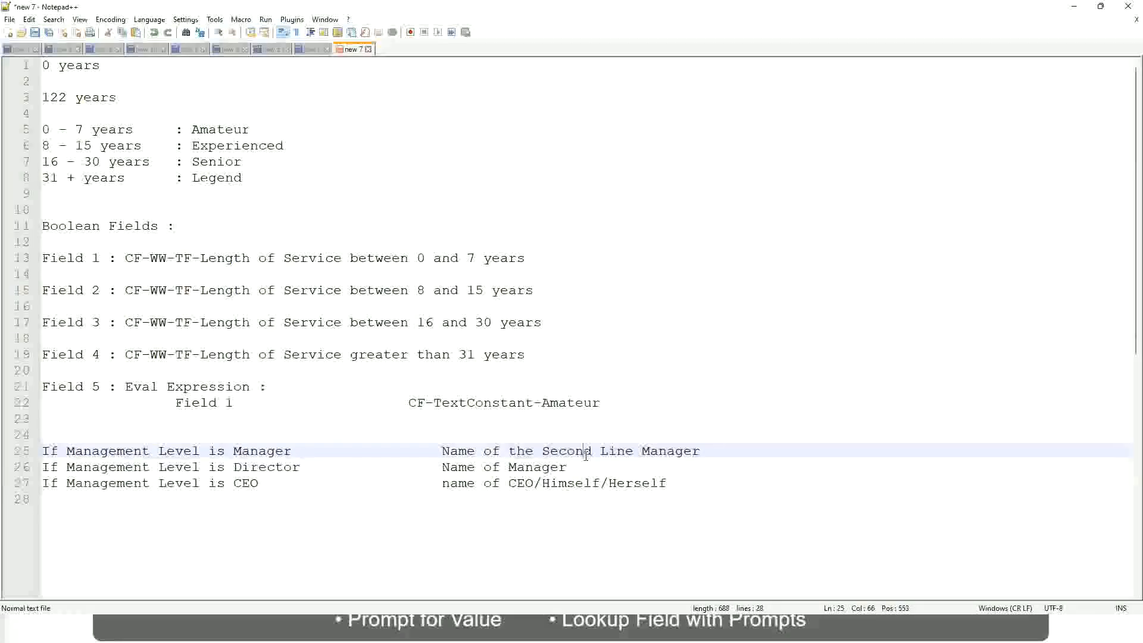
left_click(297, 453)
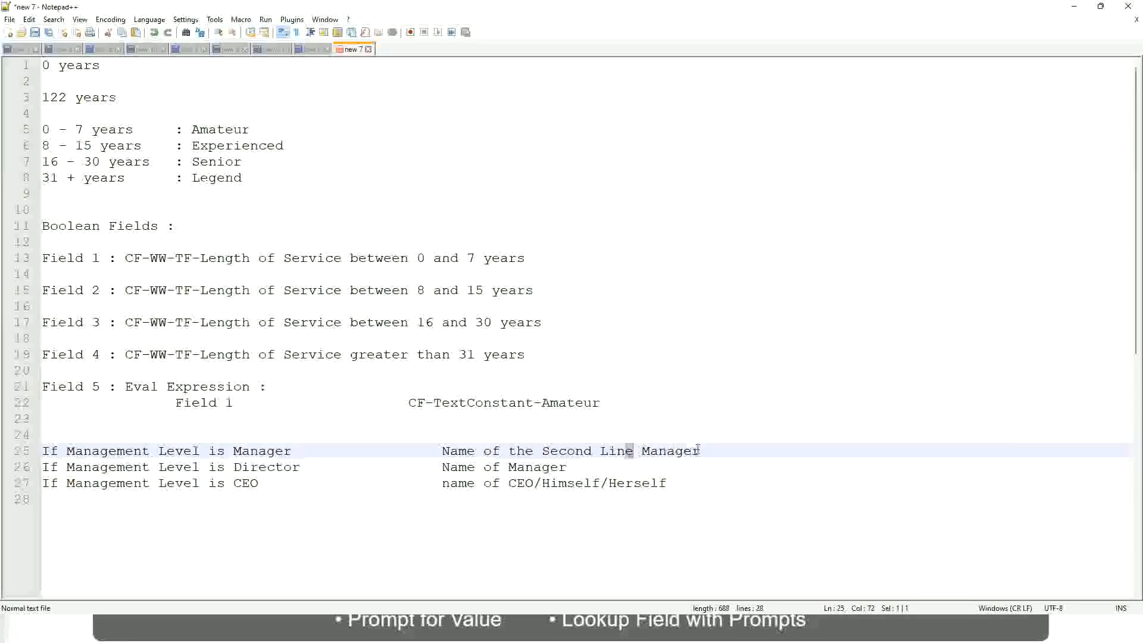
left_click(718, 448)
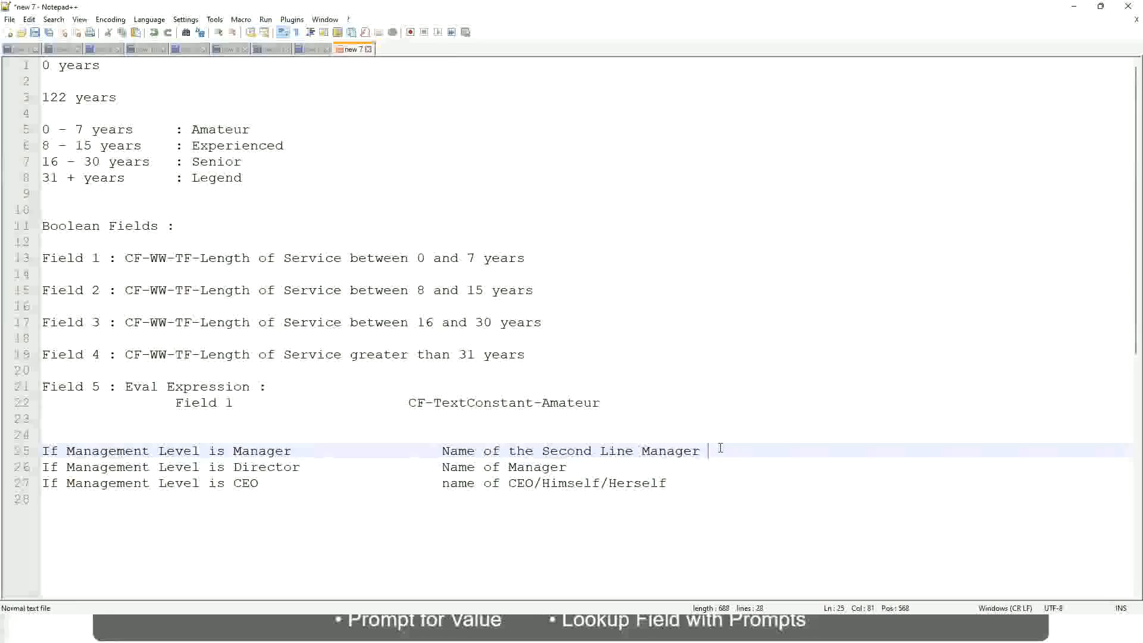
left_click(675, 449)
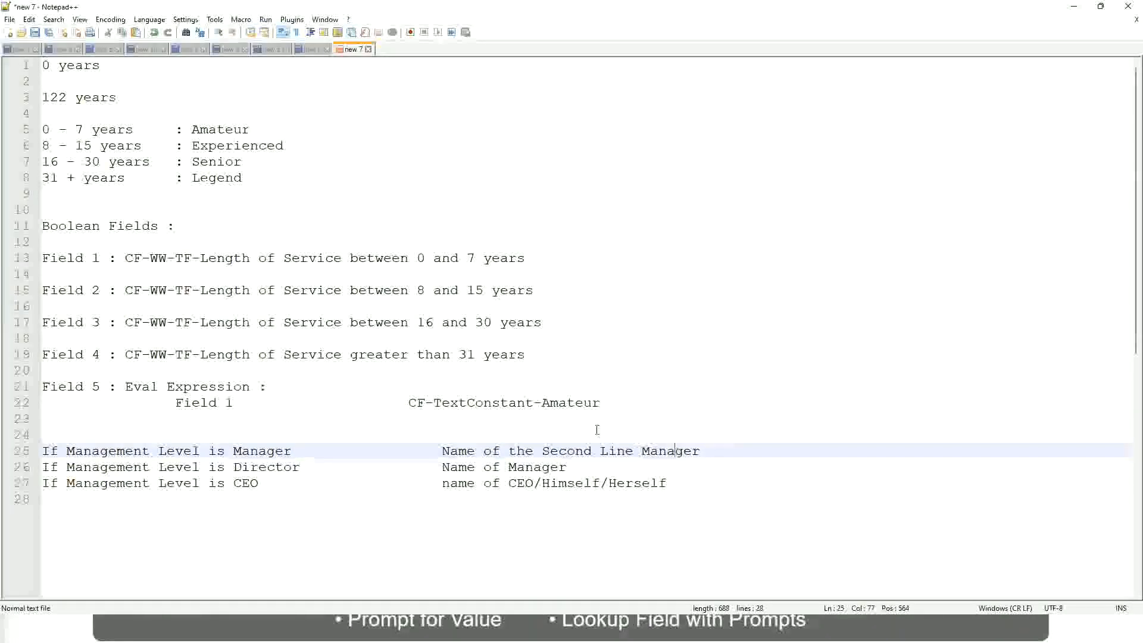
Compare the fixed experience band labels on lines 5 to 8 with the name-based results of the management level rules
double_click(220, 129)
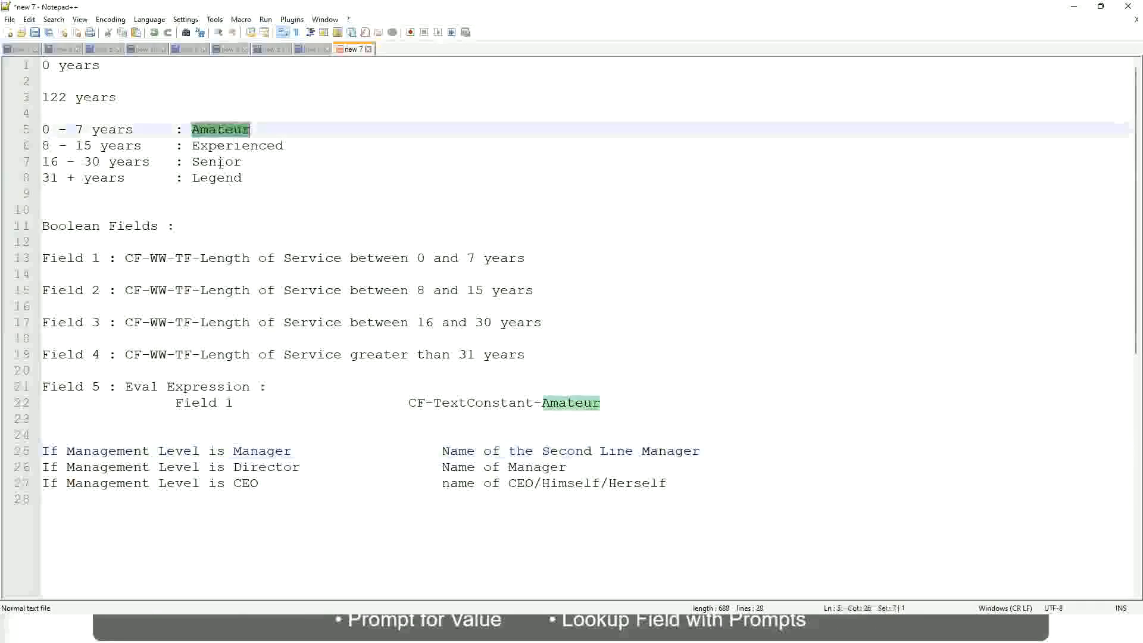
double_click(220, 146)
double_click(220, 162)
left_click(216, 178)
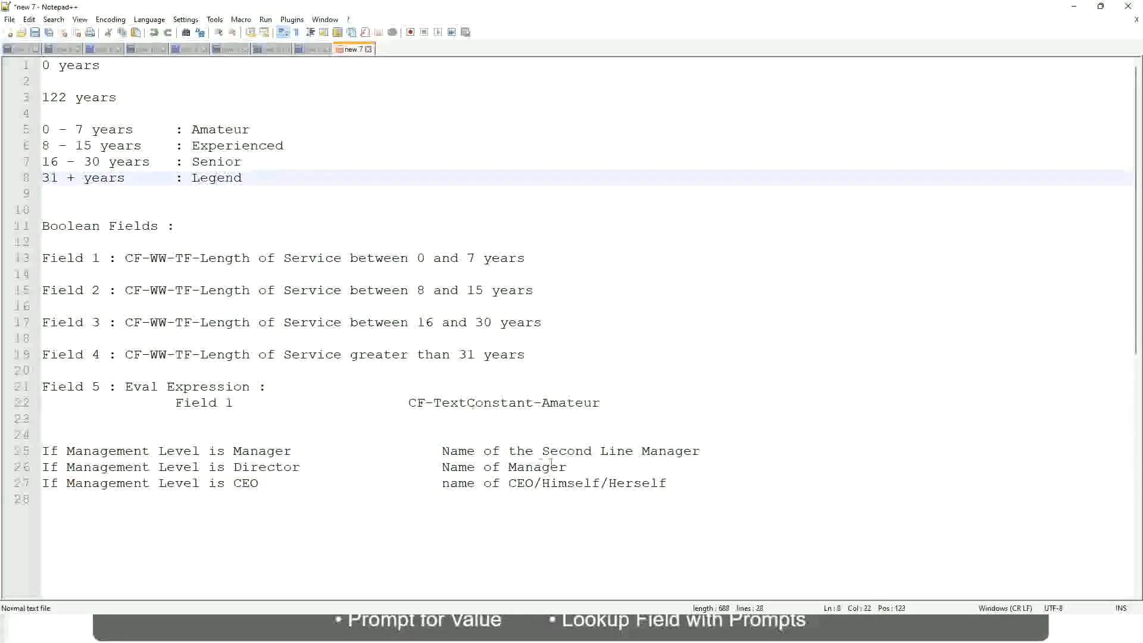
left_click(565, 482)
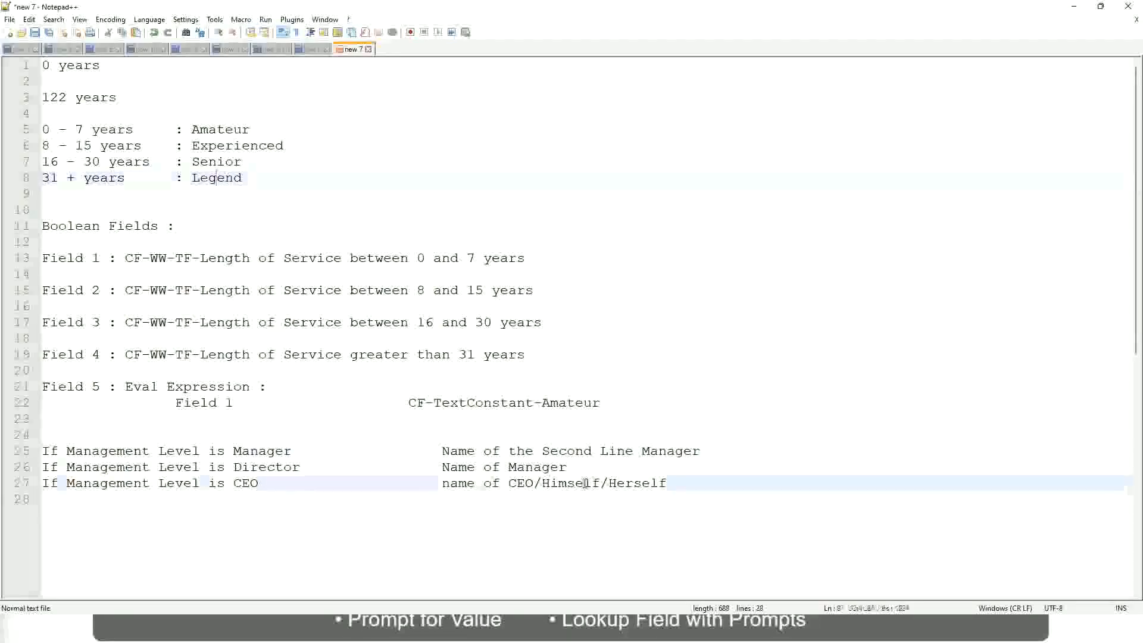
left_click(535, 467)
left_click(546, 451)
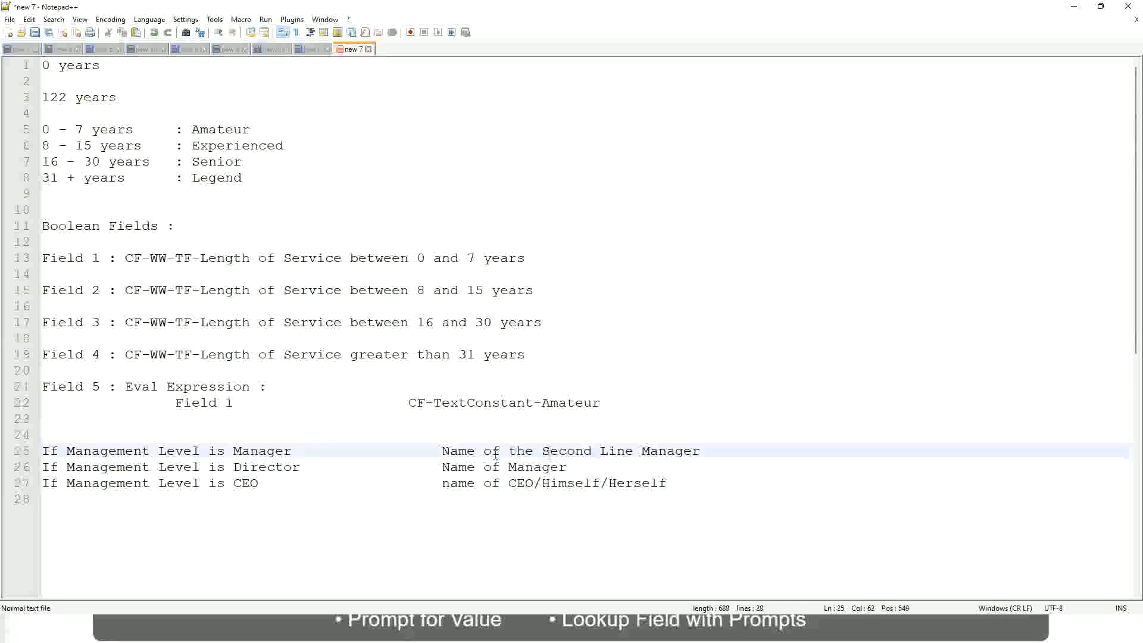
left_click(311, 475)
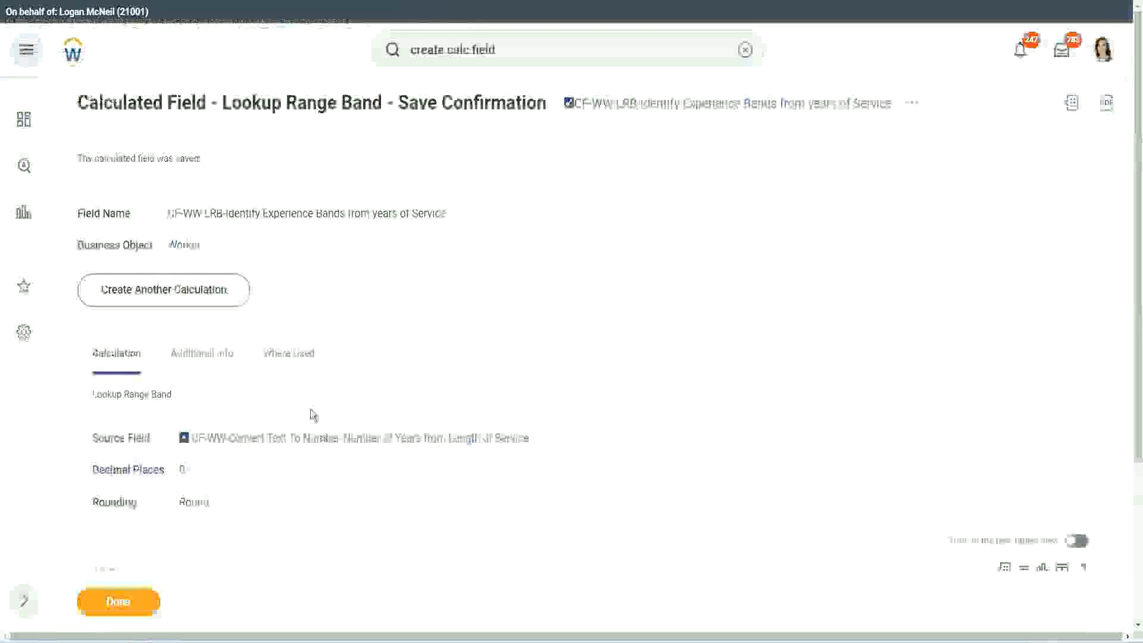
Switch to Workday, copy the name of the saved lookup range band calculated field and finish its save confirmation
scroll(311, 413, "down", 4)
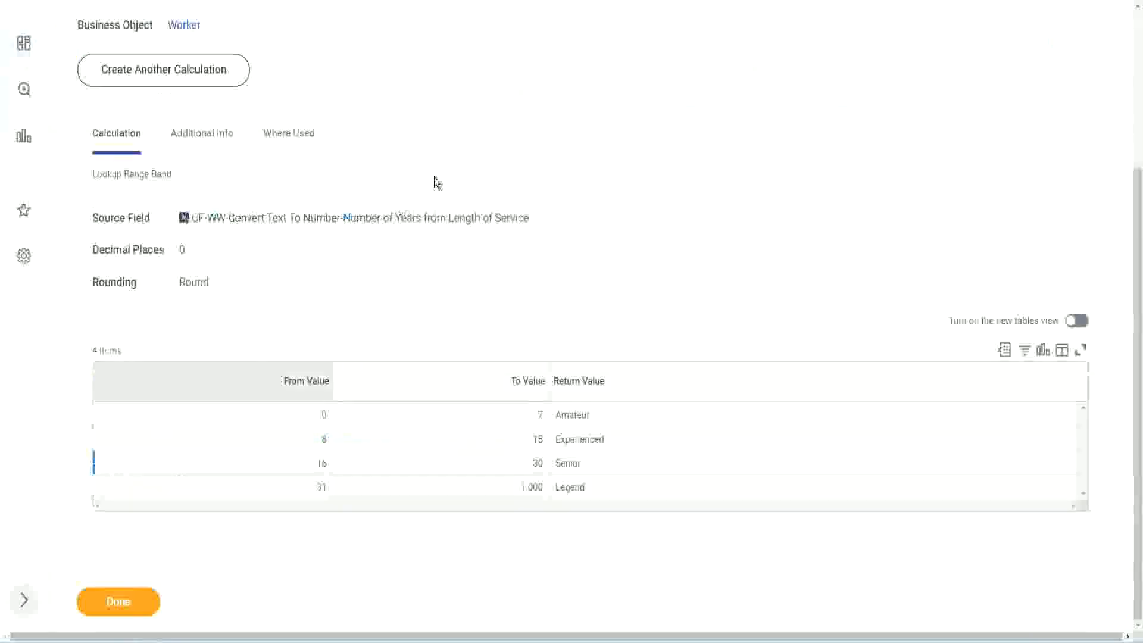
scroll(441, 232, "up", 4)
right_click(673, 115)
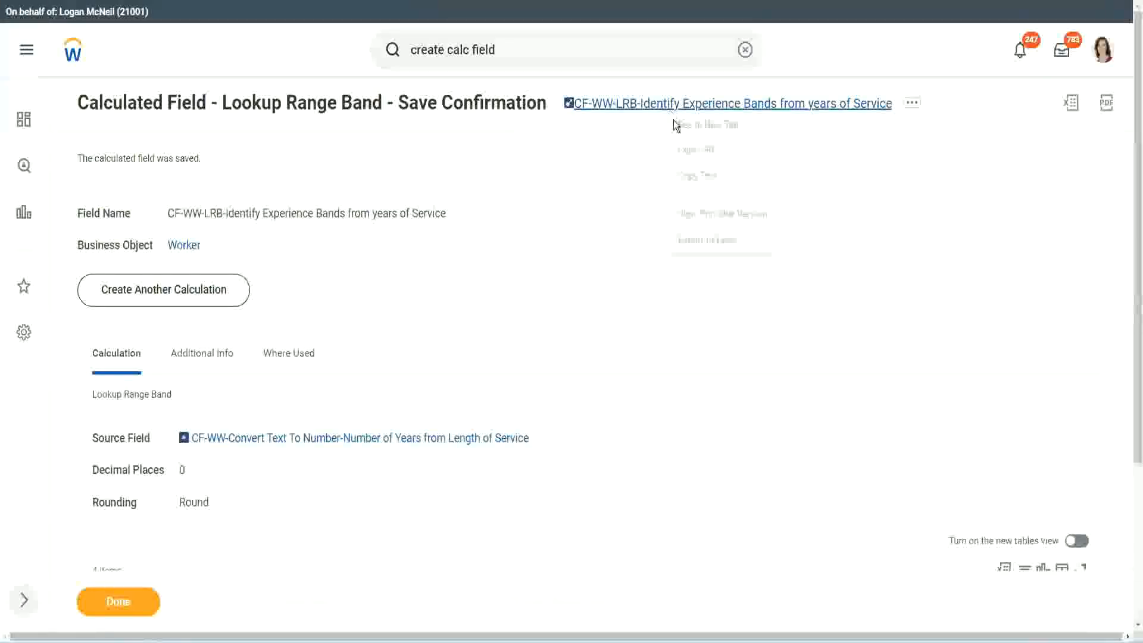
left_click(709, 181)
left_click(110, 607)
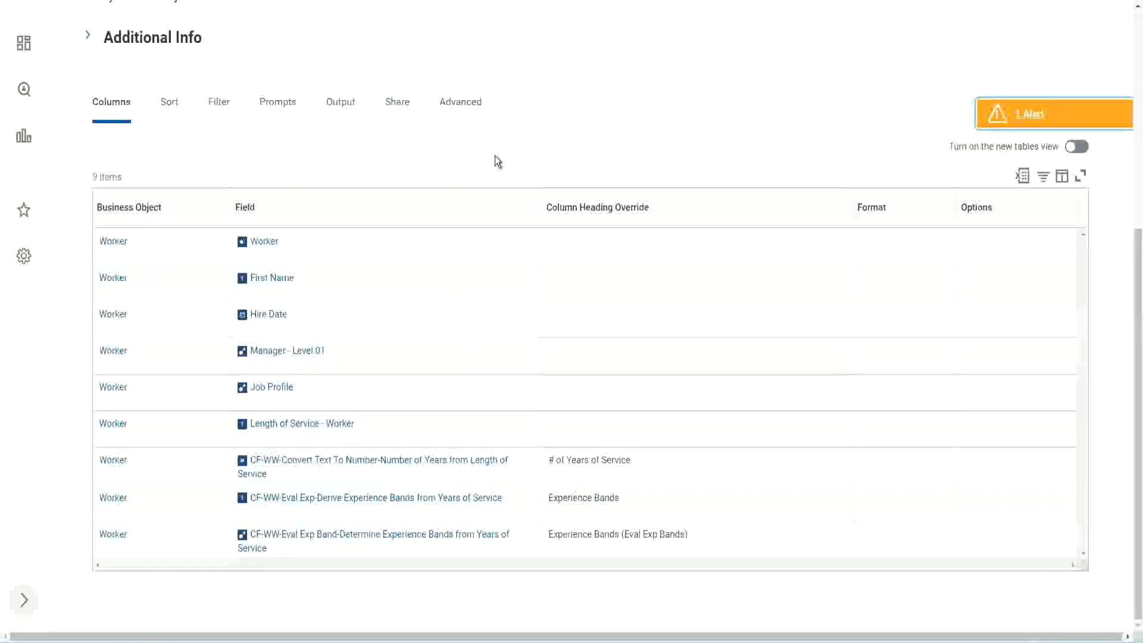
Open the WW Employee Details custom report for editing at its columns table
scroll(495, 160, "up", 6)
left_click(393, 129)
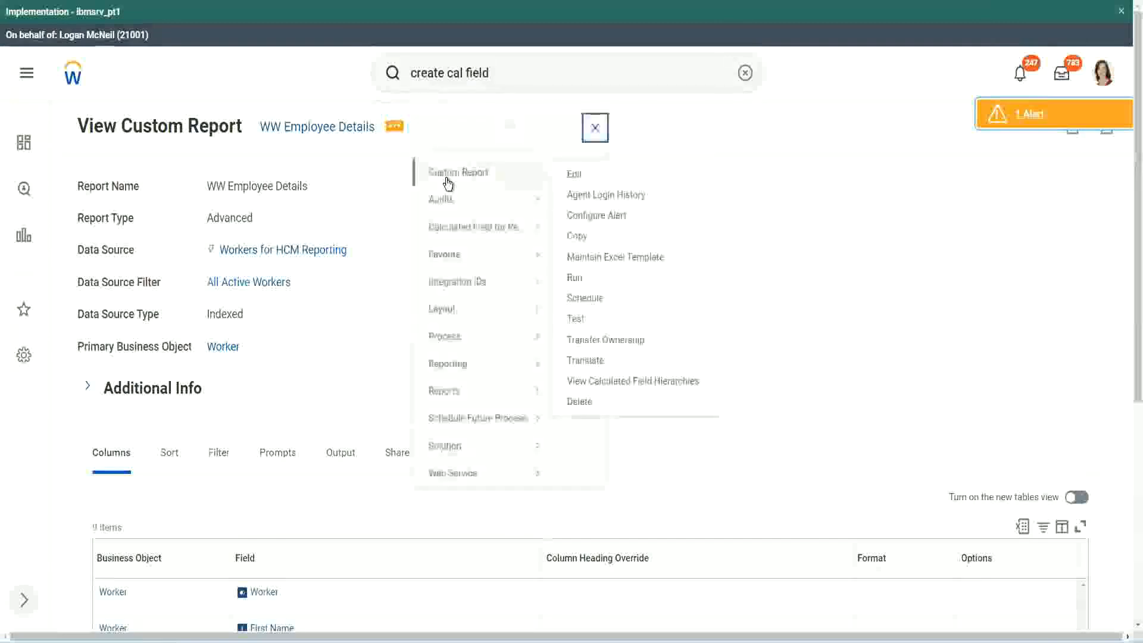
left_click(575, 174)
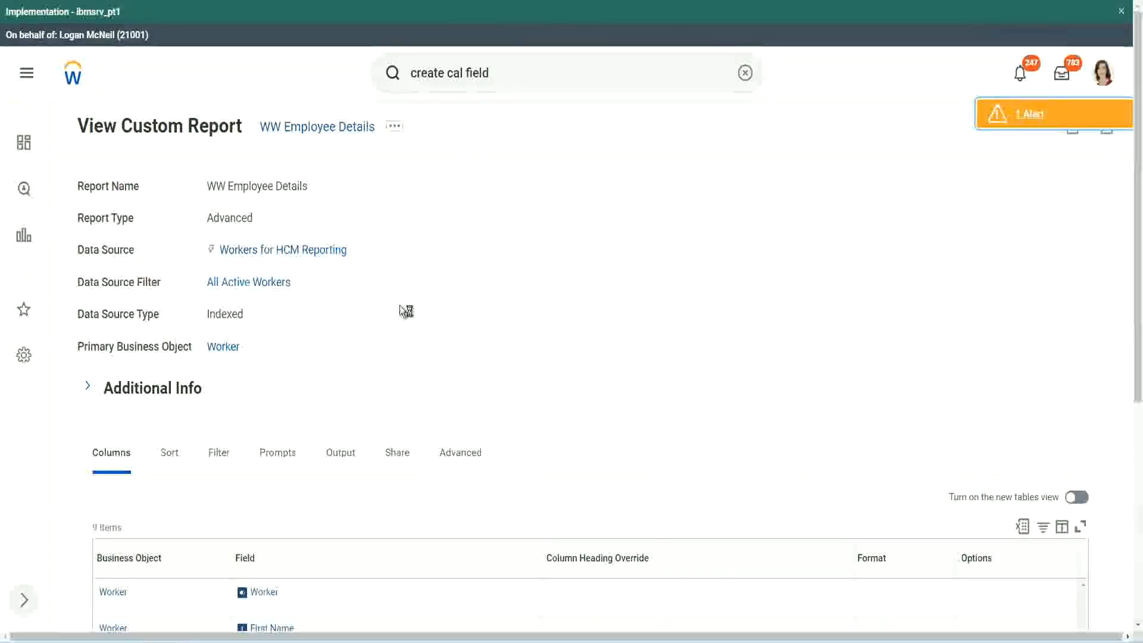
scroll(434, 310, "down", 6)
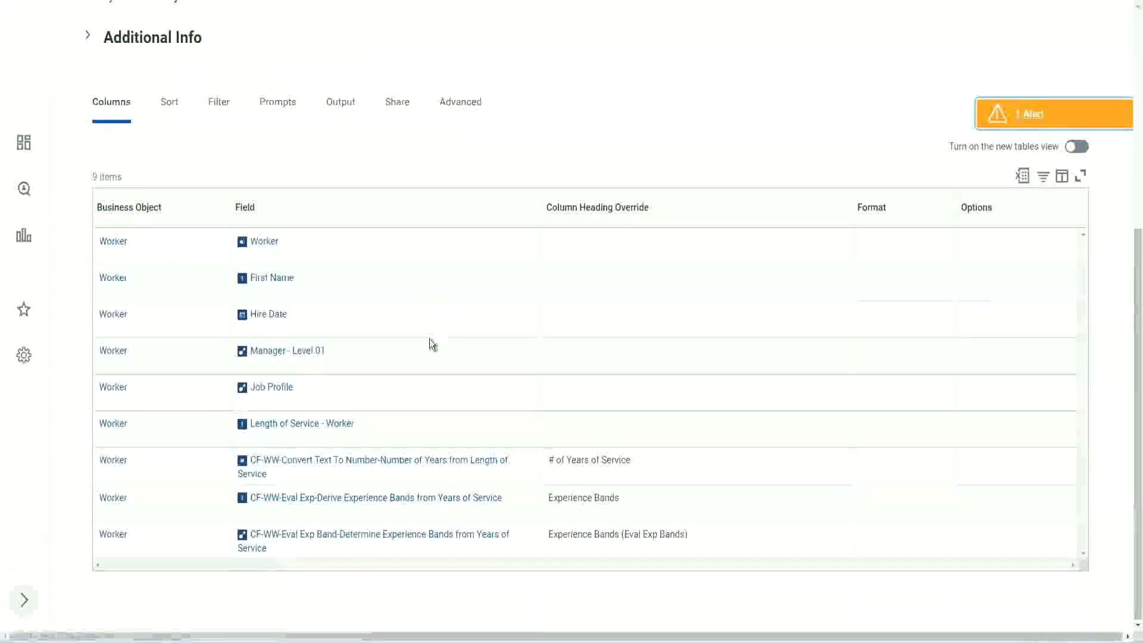
scroll(428, 332, "down", 5)
scroll(219, 408, "down", 3)
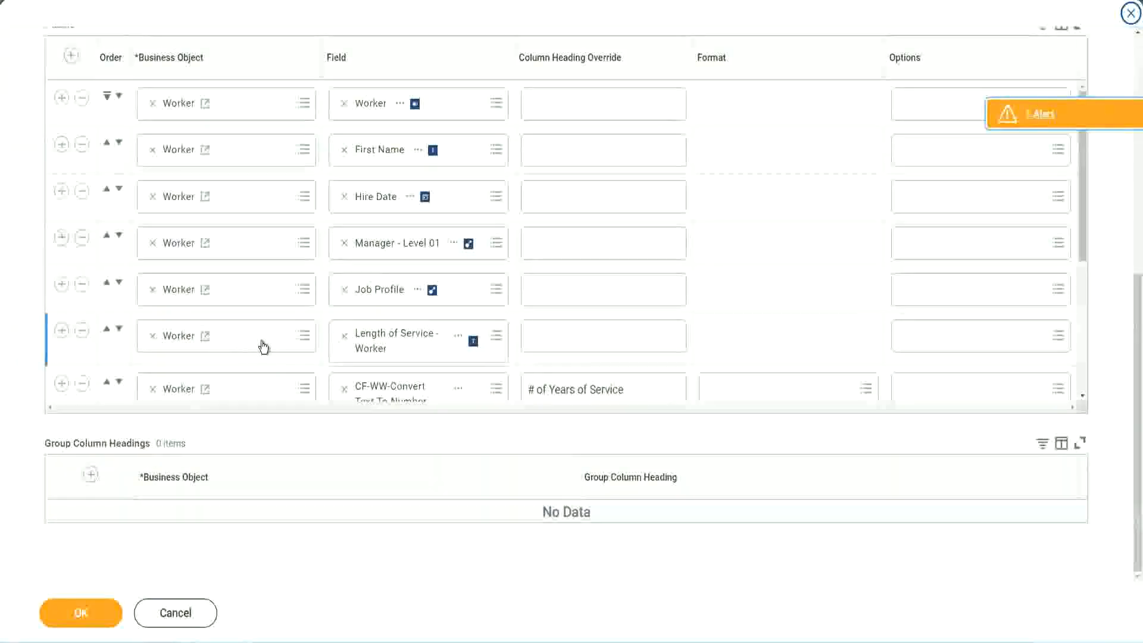
Add a Worker column after the last report column, using the copied field CF-WW-LRB-Identify Experience Bands from years of Service
scroll(262, 347, "down", 4)
left_click(61, 318)
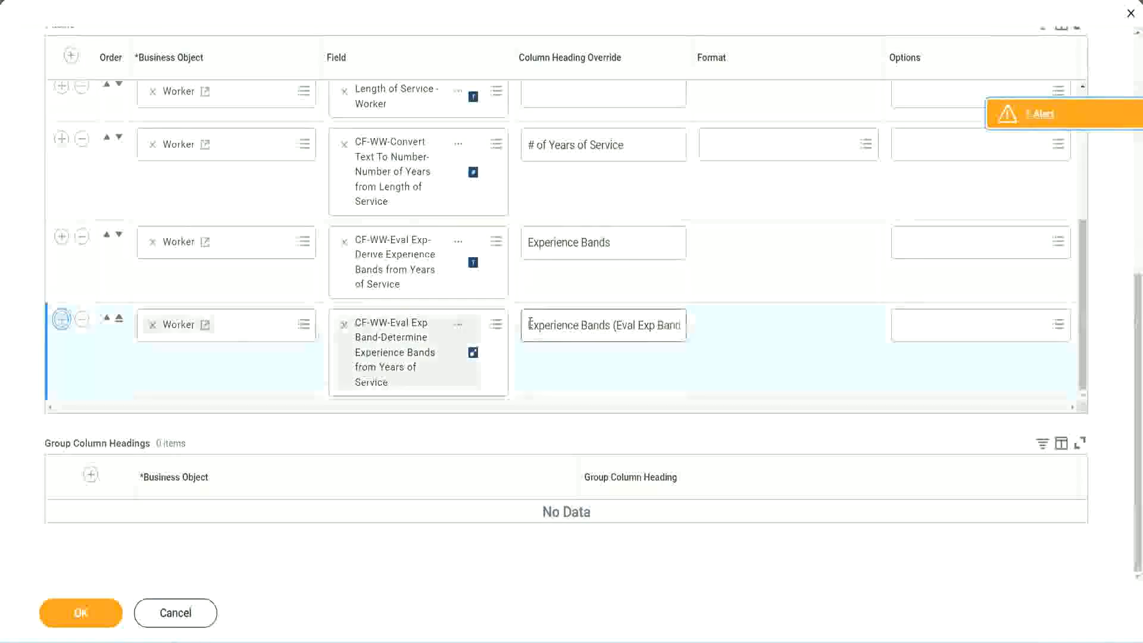
left_click(388, 379)
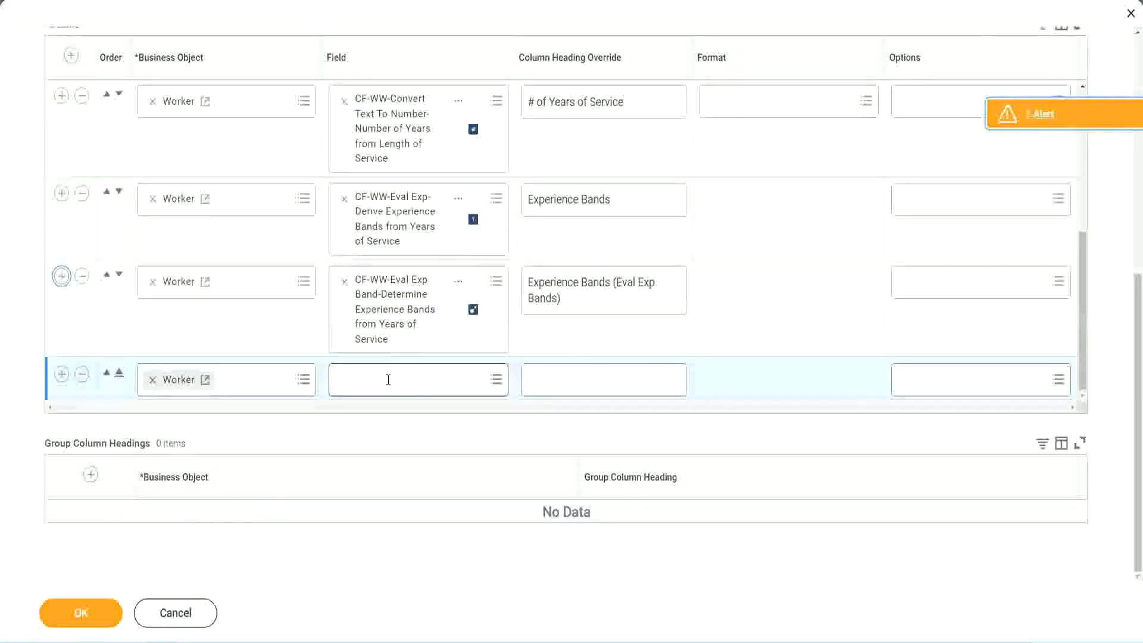
key("ctrl+v")
key("Return")
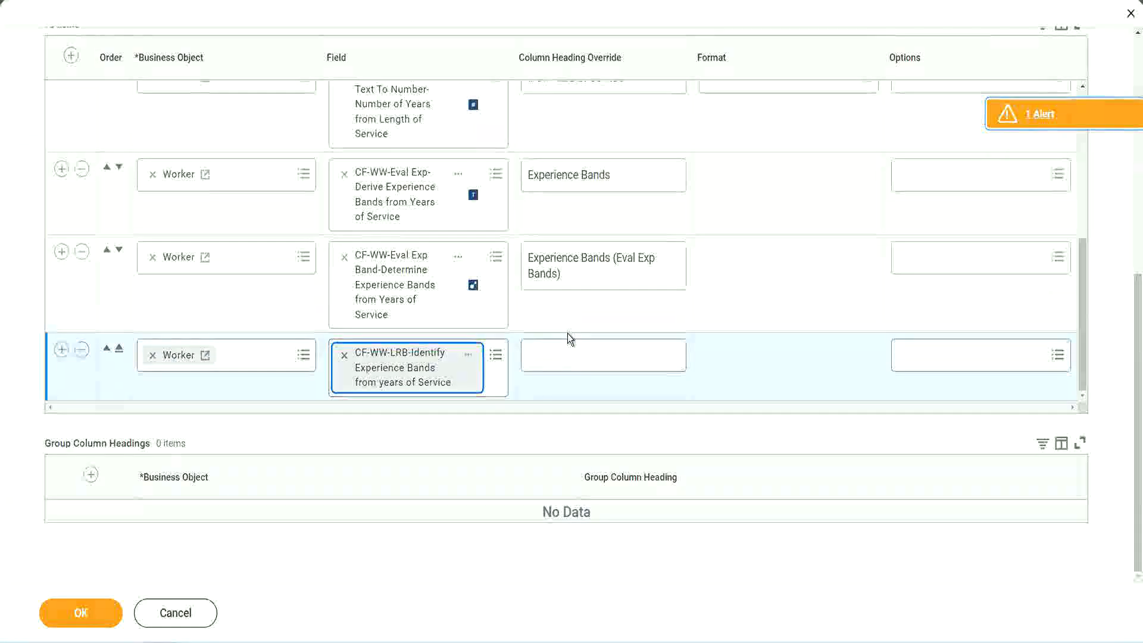
Set the new lookup range band column's heading override to "Experience Bands (LRB)"
left_click(570, 348)
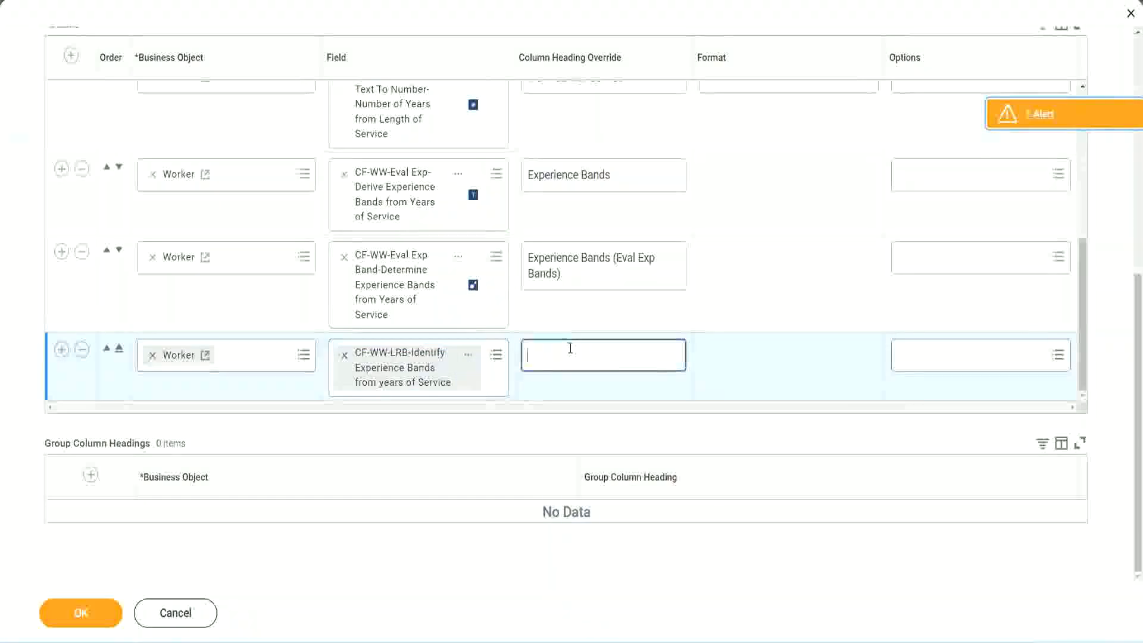
type("Ex")
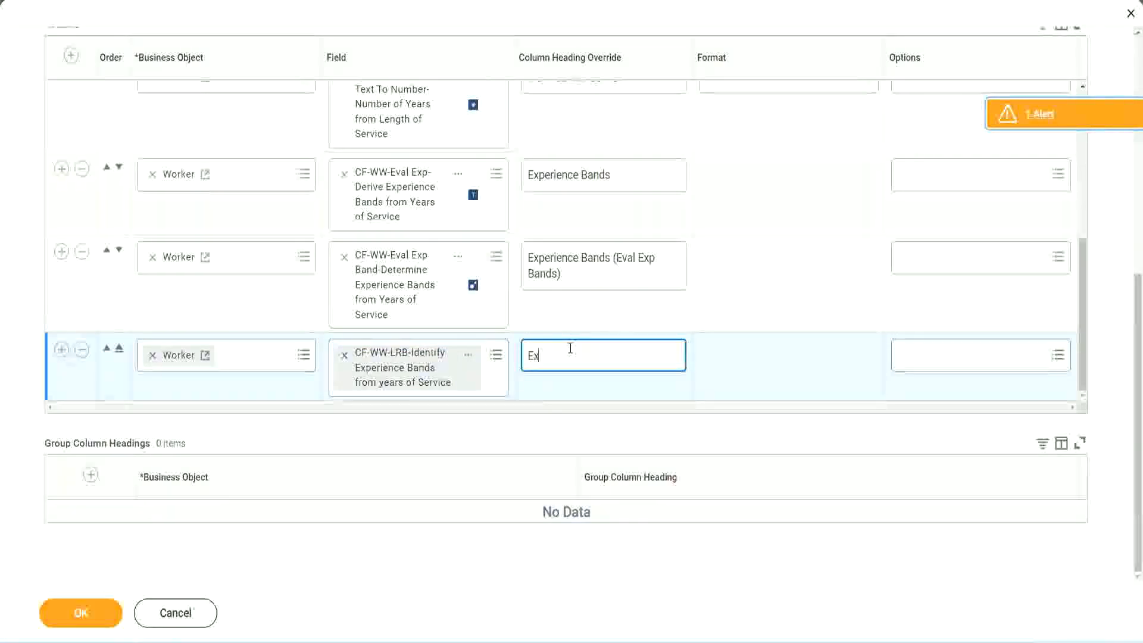
type("pernence")
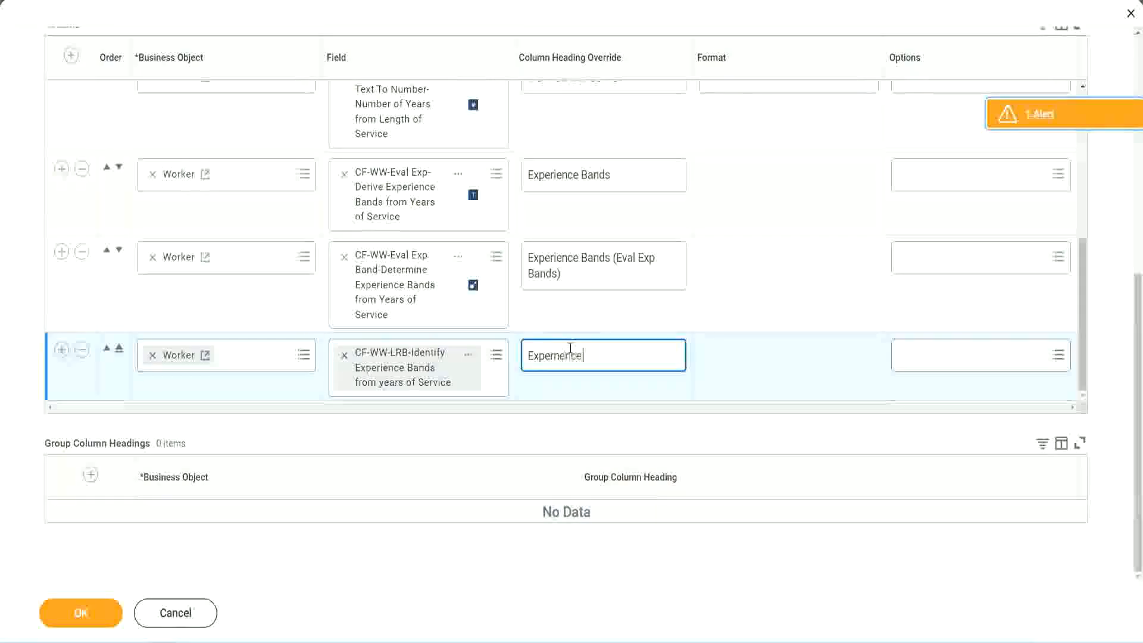
key("BackSpace")
key("BackSpace")
key("BackSpace")
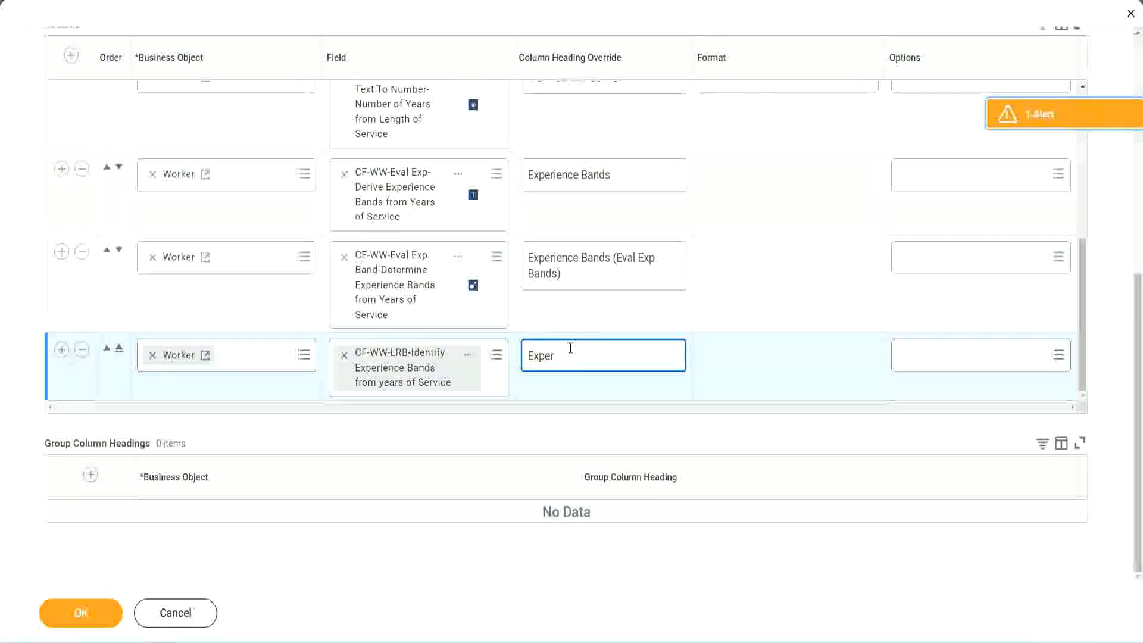
type("ience Bands")
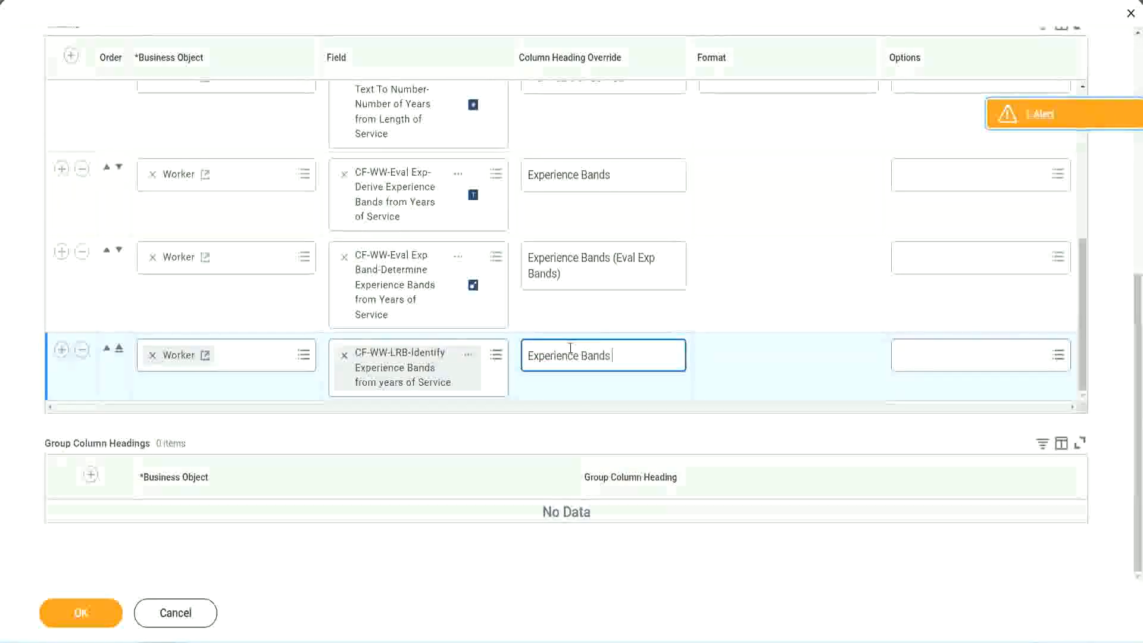
type(" (LRB)")
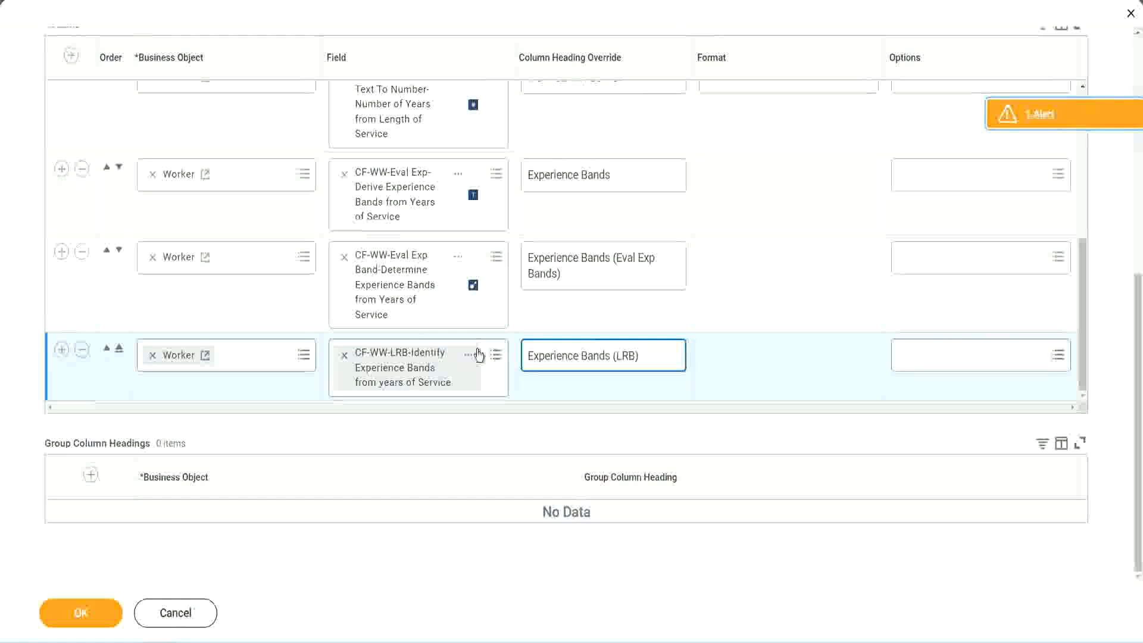
Save the edited WW Employee Details report and run it with all worker type prompts left blank
left_click(100, 622)
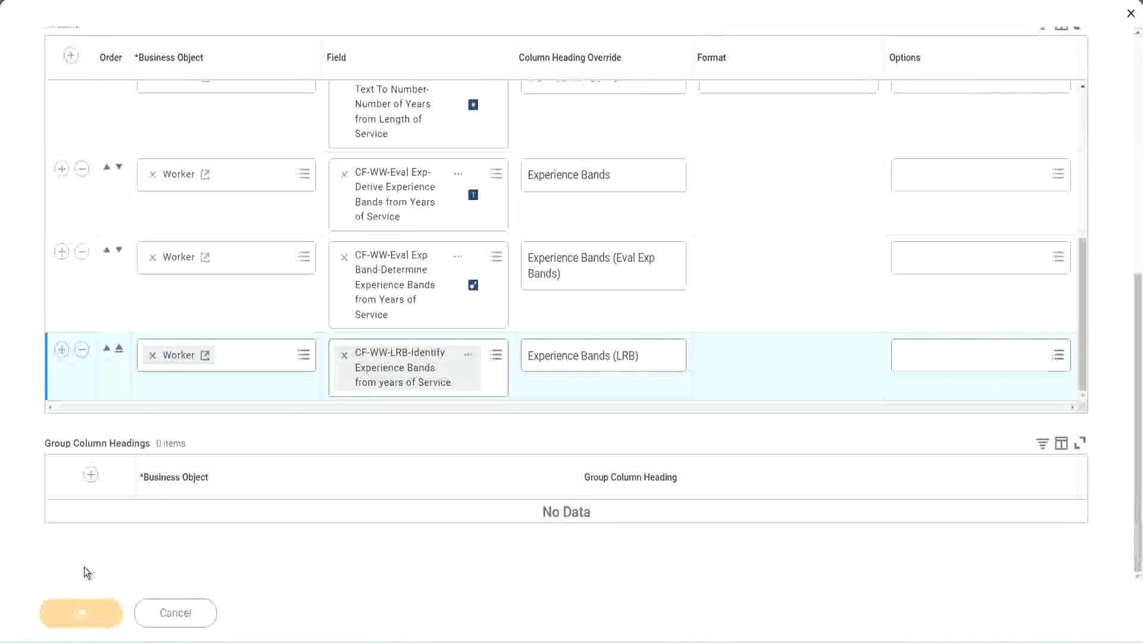
left_click(90, 599)
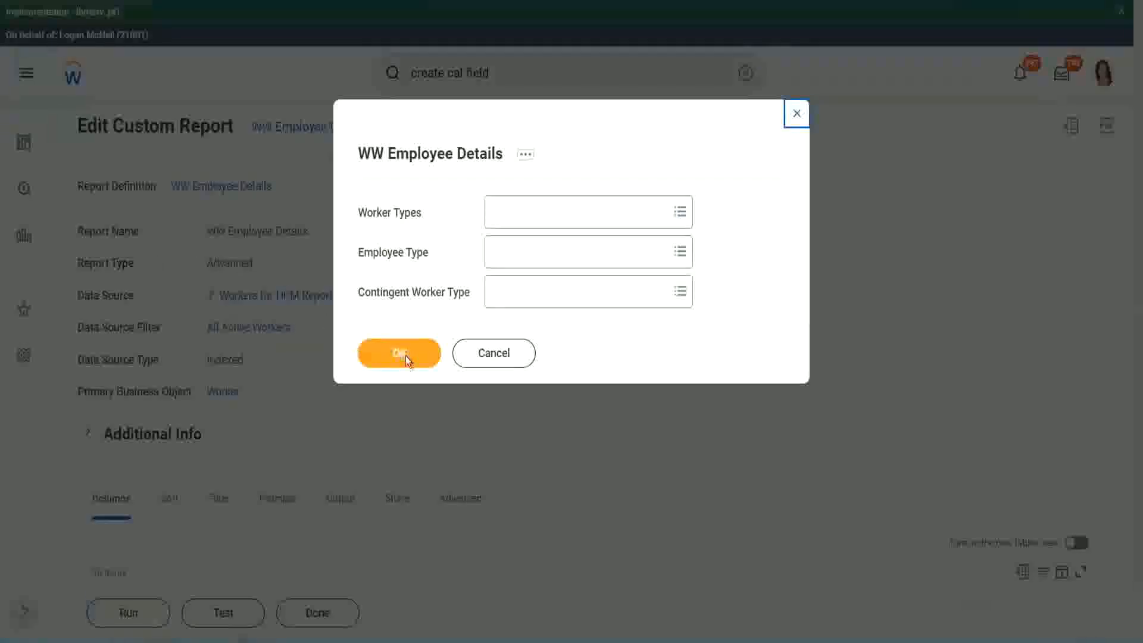
left_click(405, 356)
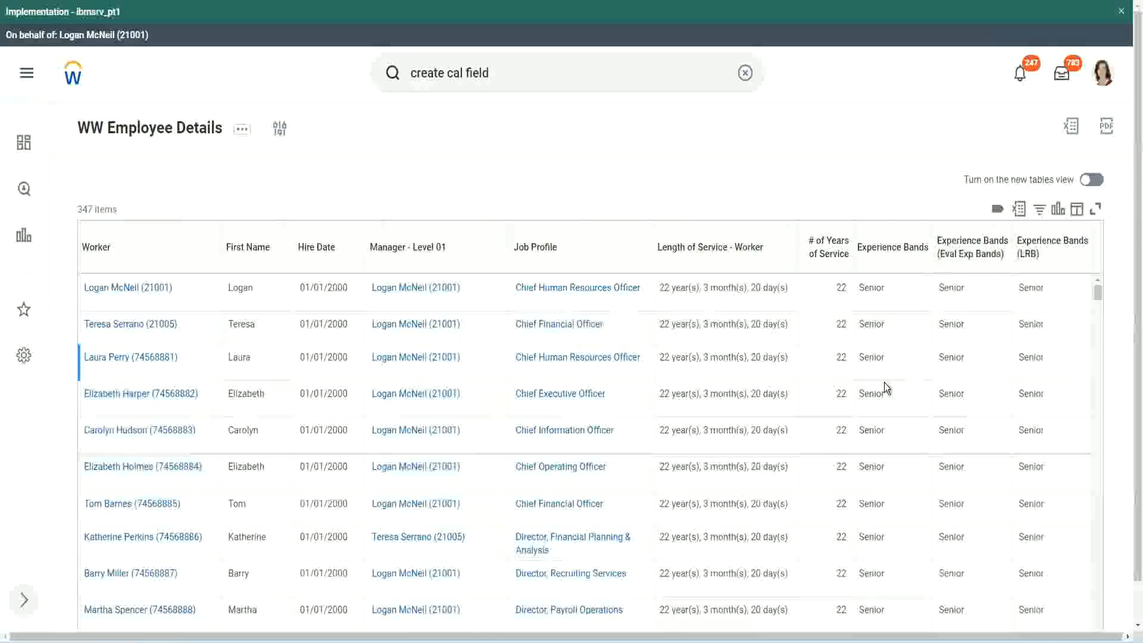
Compare the values of the three experience band columns across the workers in the report results
double_click(875, 288)
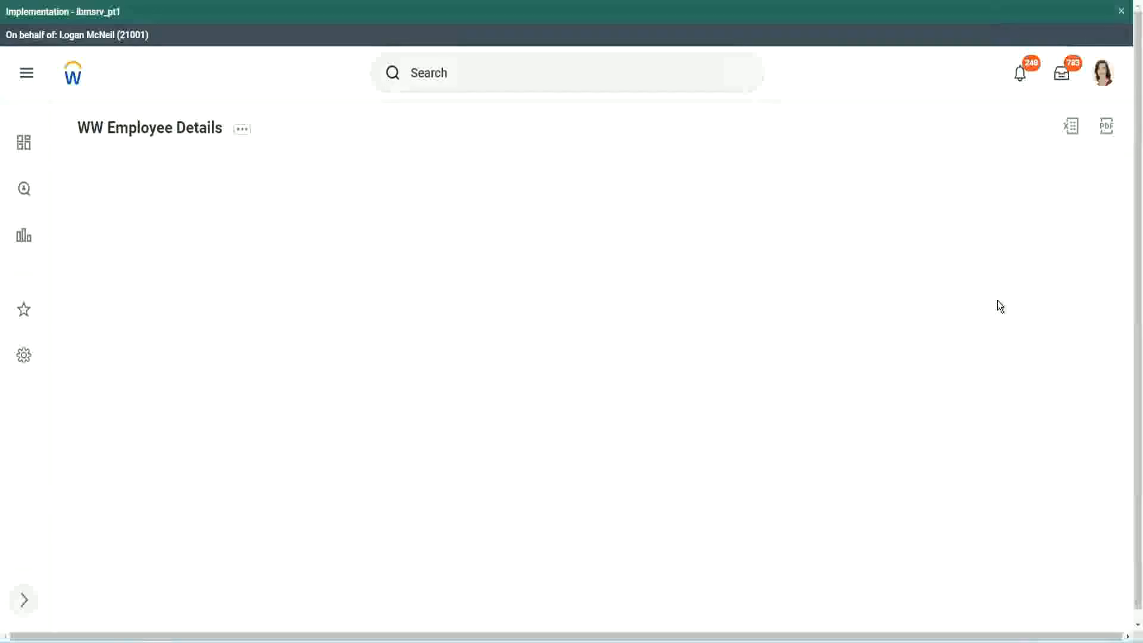
scroll(992, 333, "down", 10)
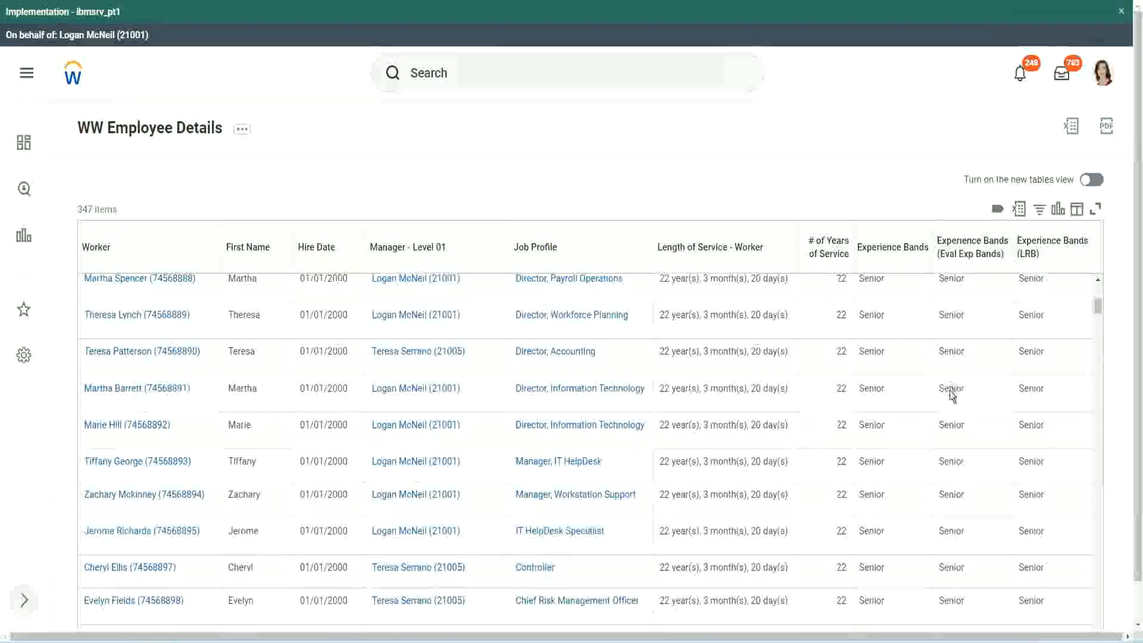
scroll(945, 403, "down", 3)
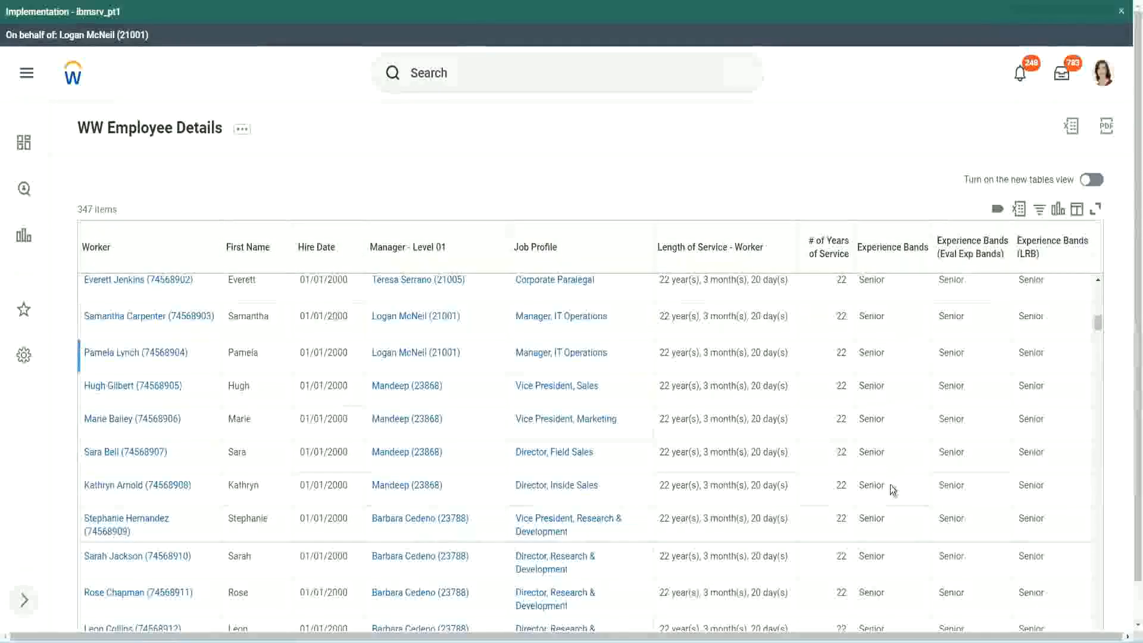
scroll(890, 529, "down", 3)
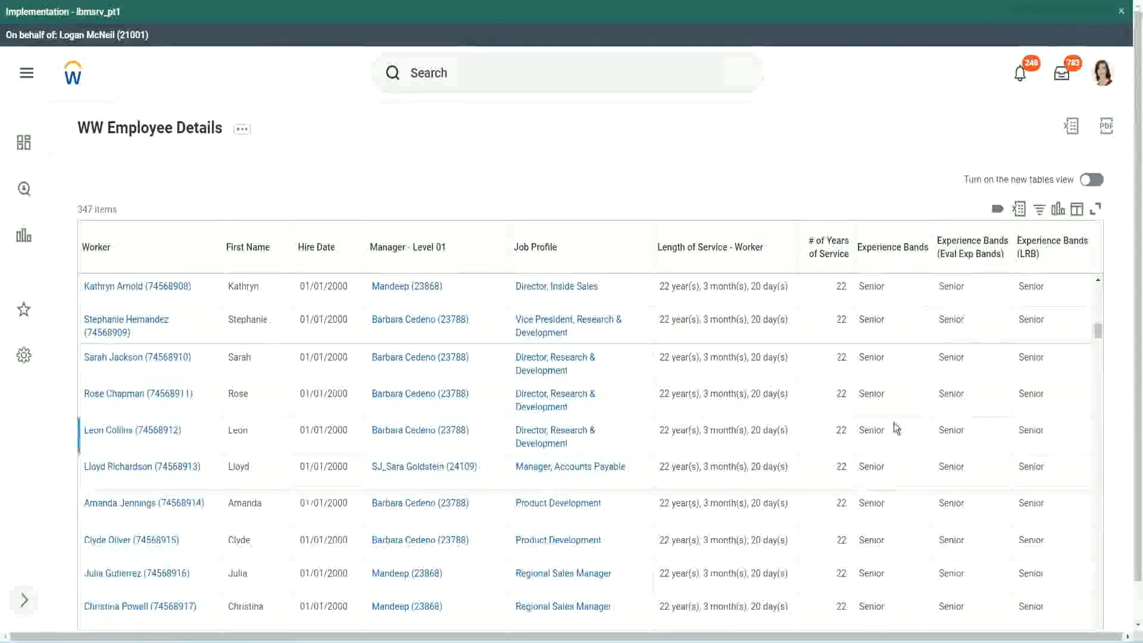
scroll(894, 423, "down", 1)
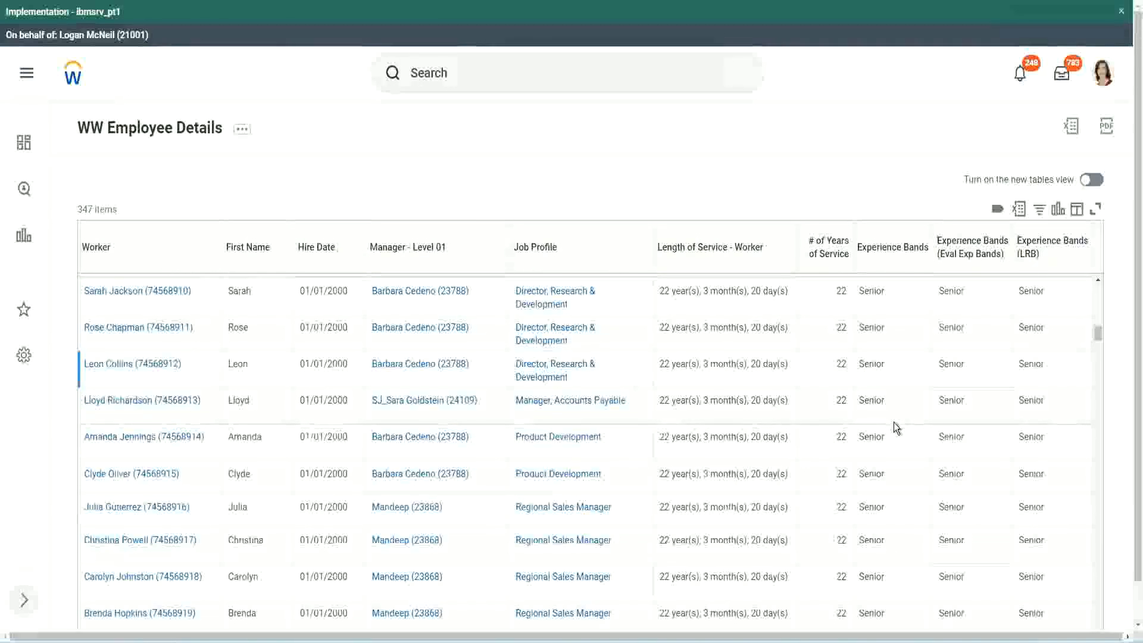